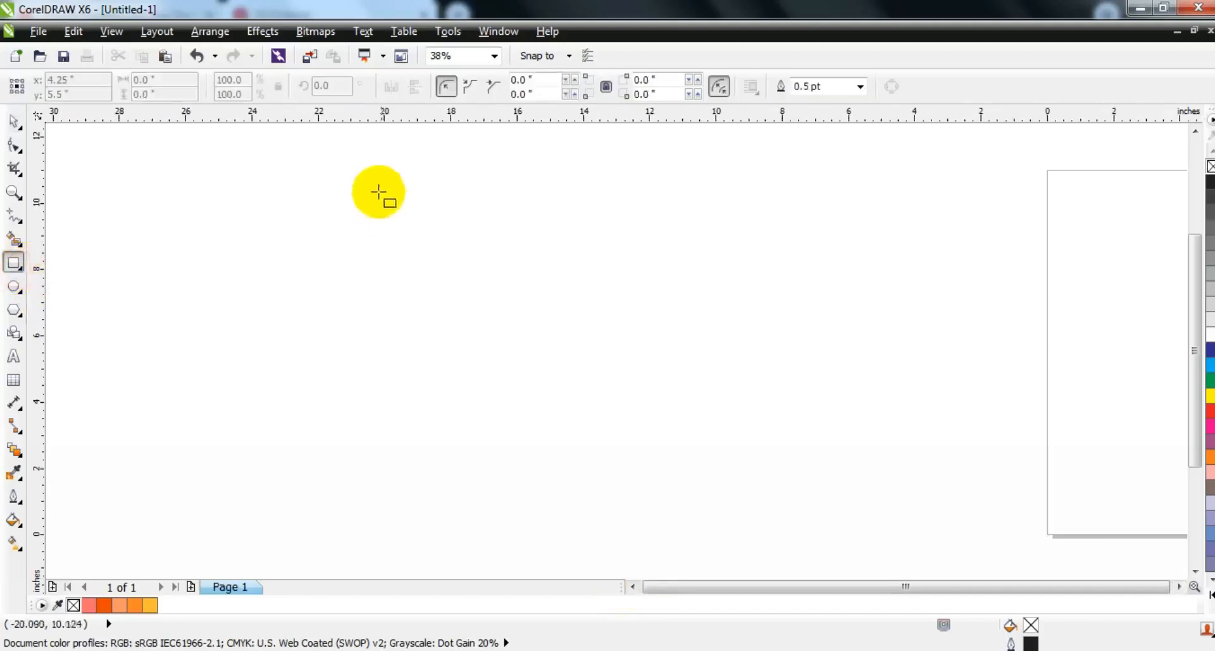
Step: Draw a square about 11.7 inches wide beside the page, filled with 20% black and without an outline
drag(464, 163, 687, 550)
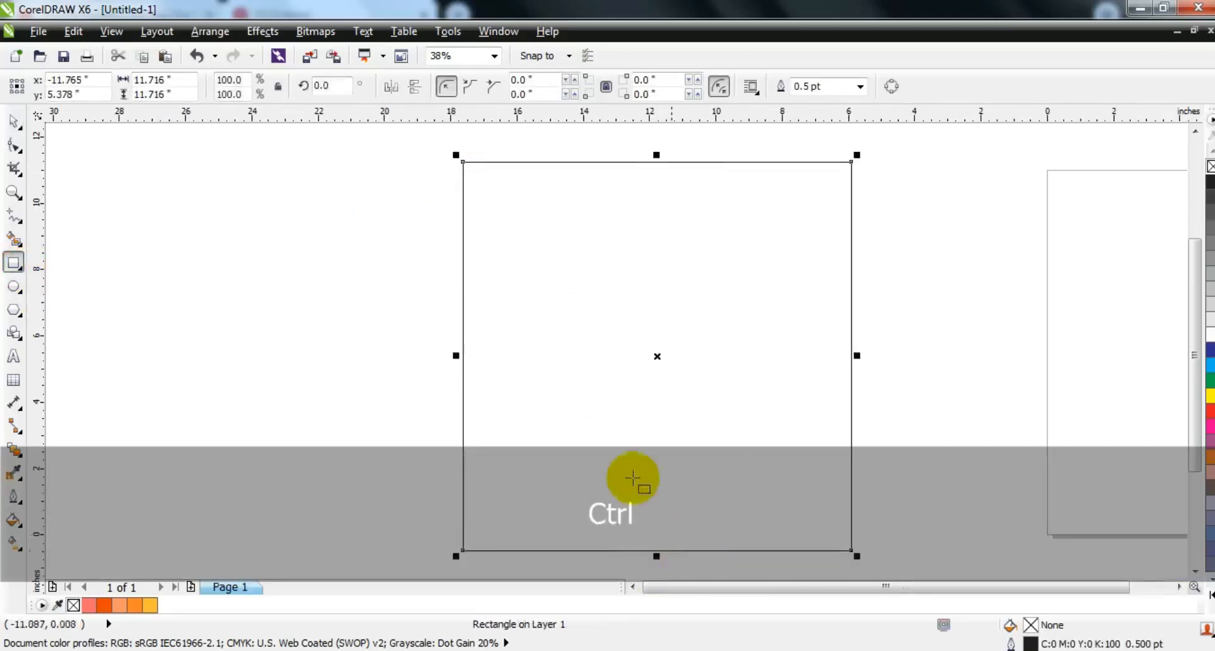
click(14, 127)
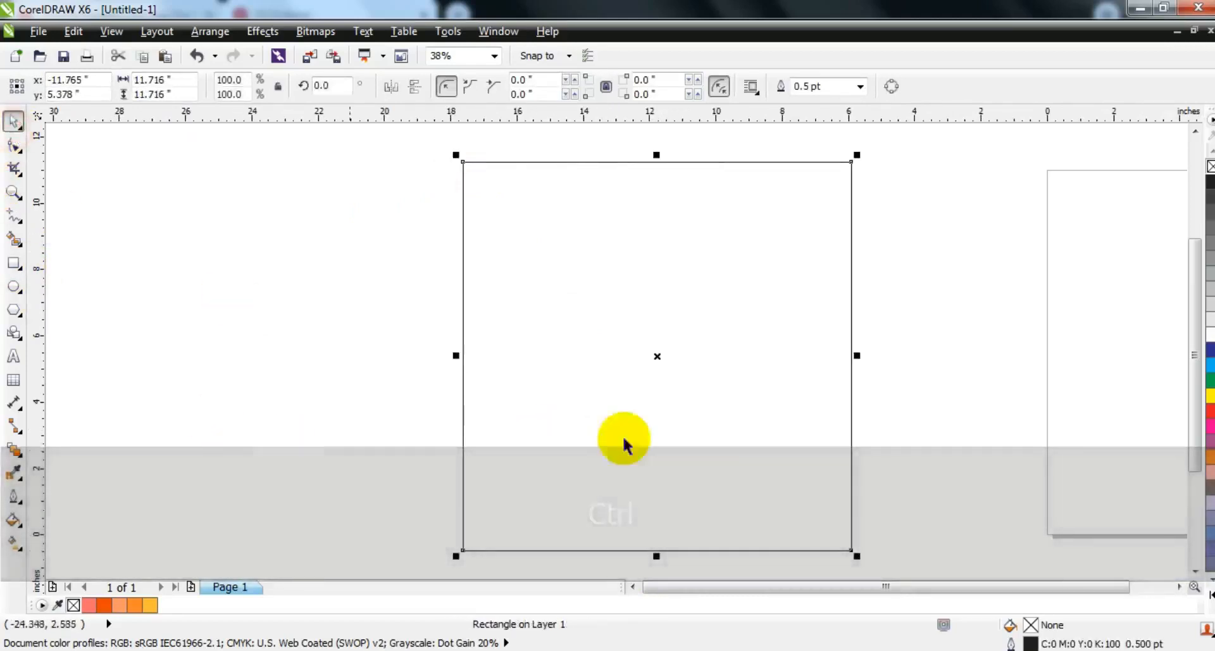
click(1210, 308)
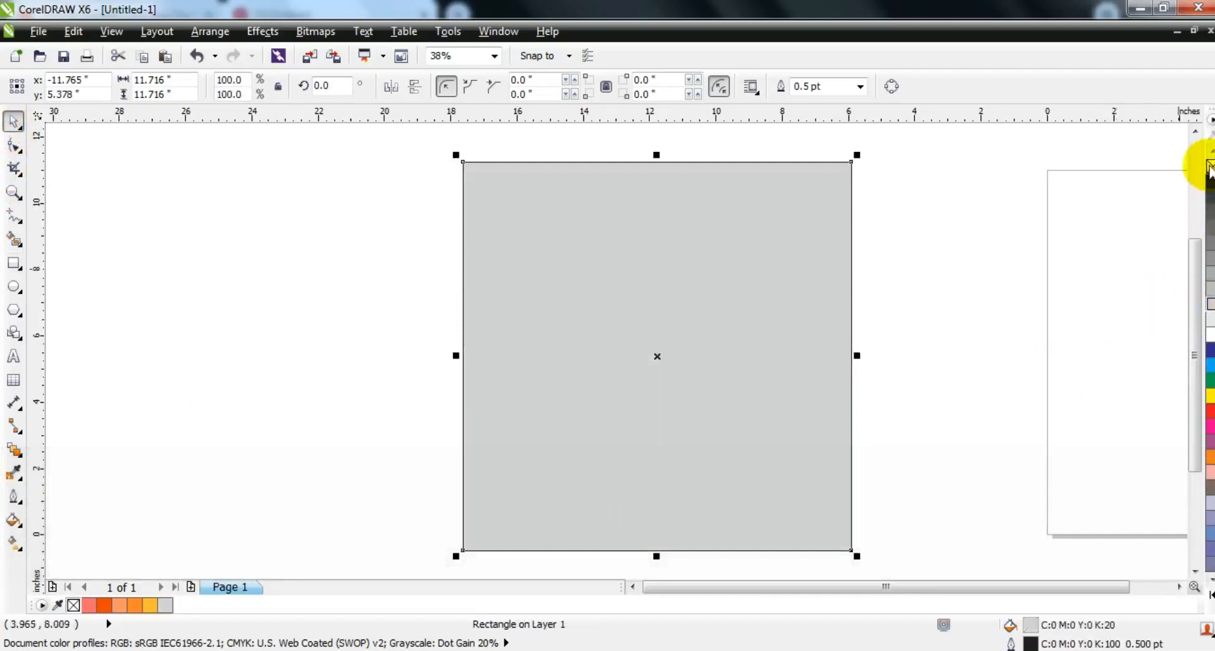
right_click(1210, 165)
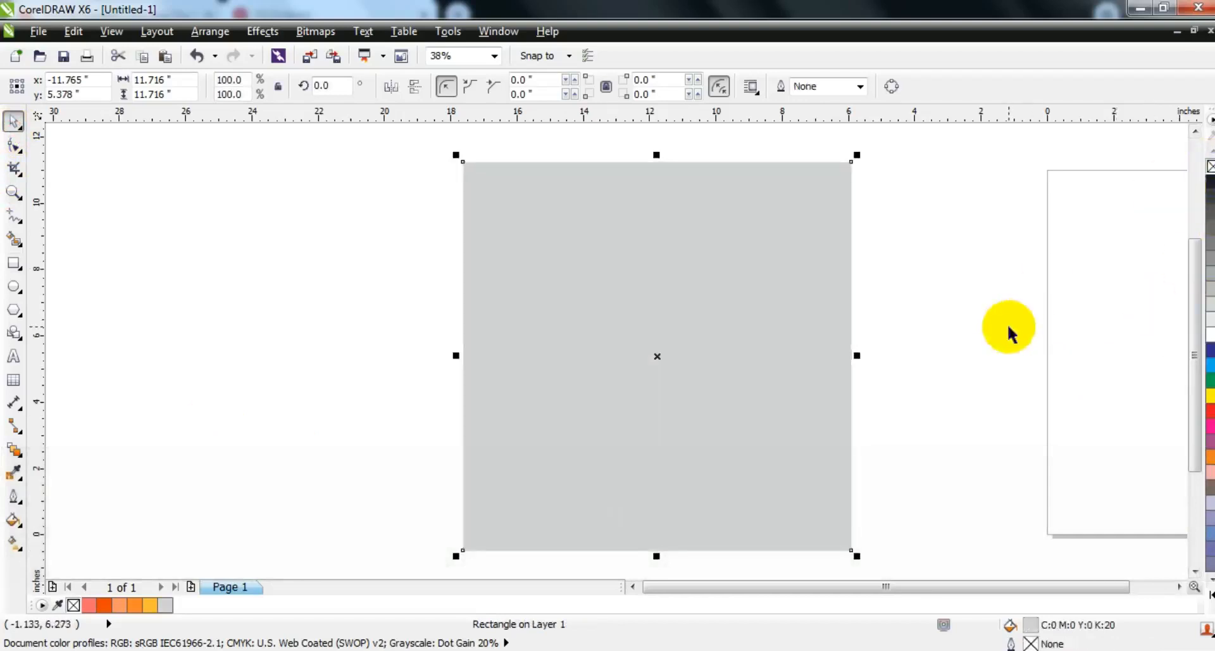
click(1008, 334)
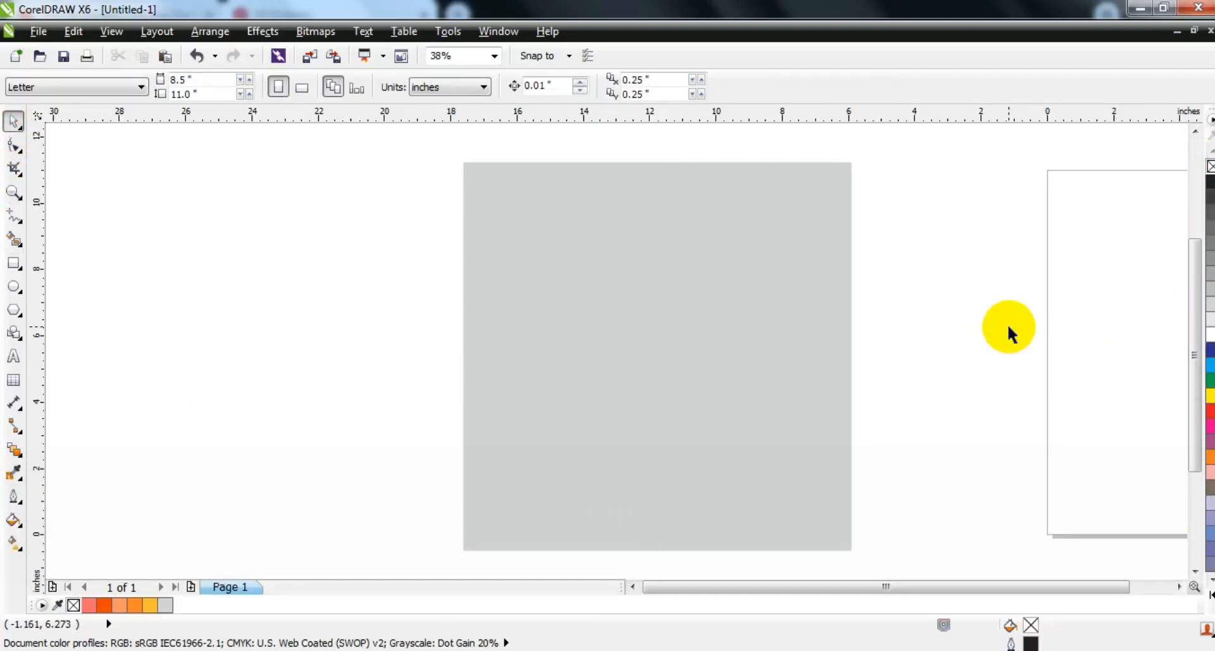
Step: Draw a horizontal bar across the upper part of the gray square and narrow it to about 8.84 by 1.71 inches
click(13, 264)
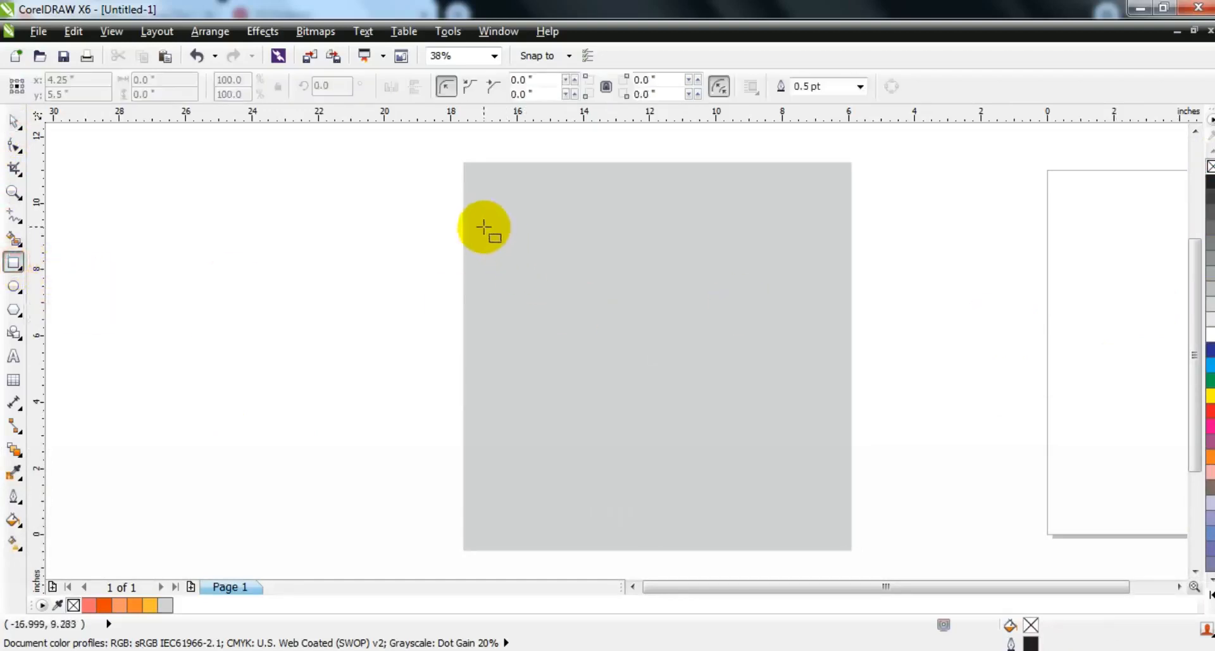
drag(481, 225, 828, 276)
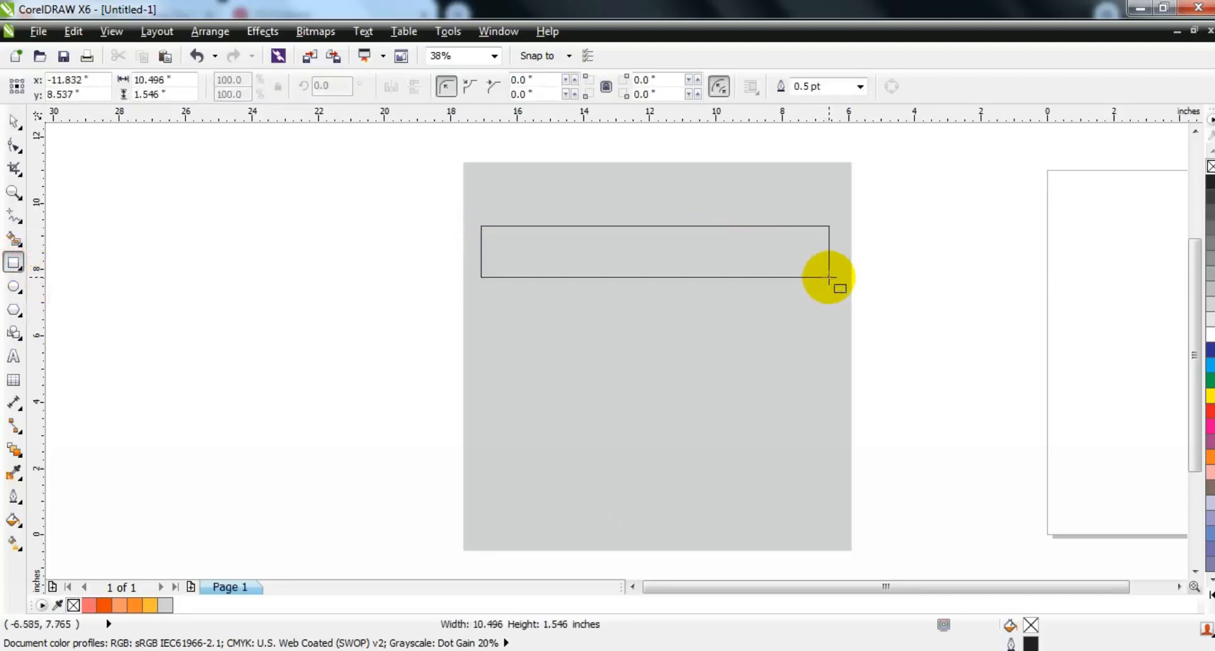
drag(829, 276, 832, 279)
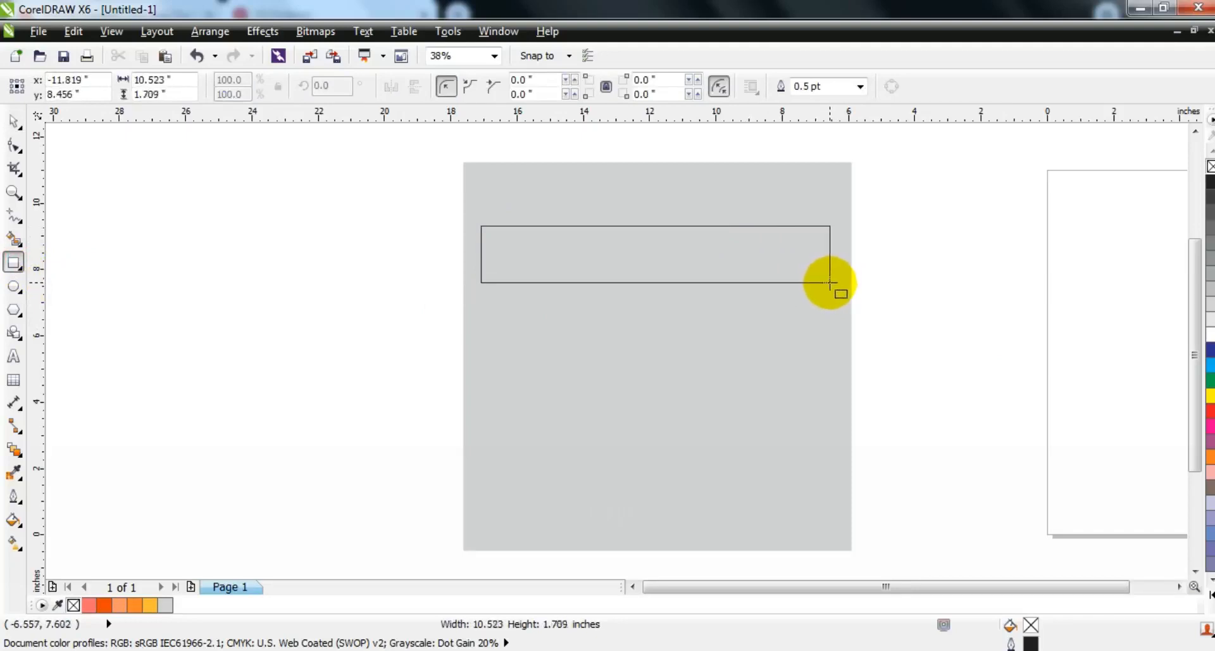
drag(829, 283, 830, 282)
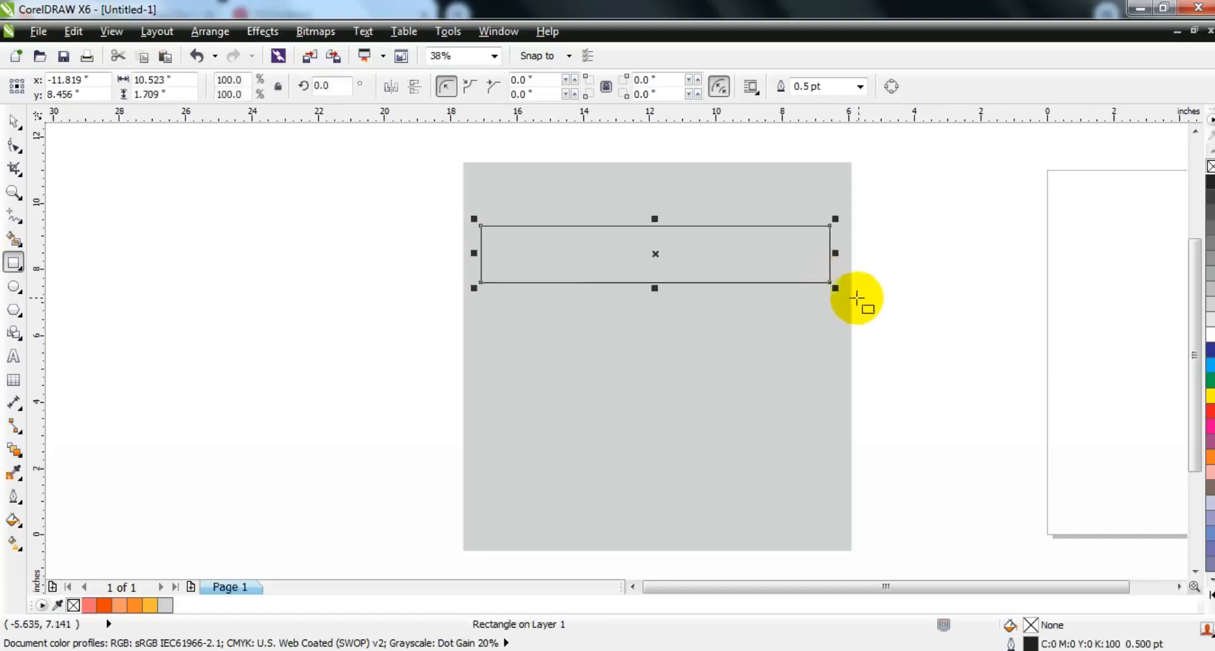
click(14, 122)
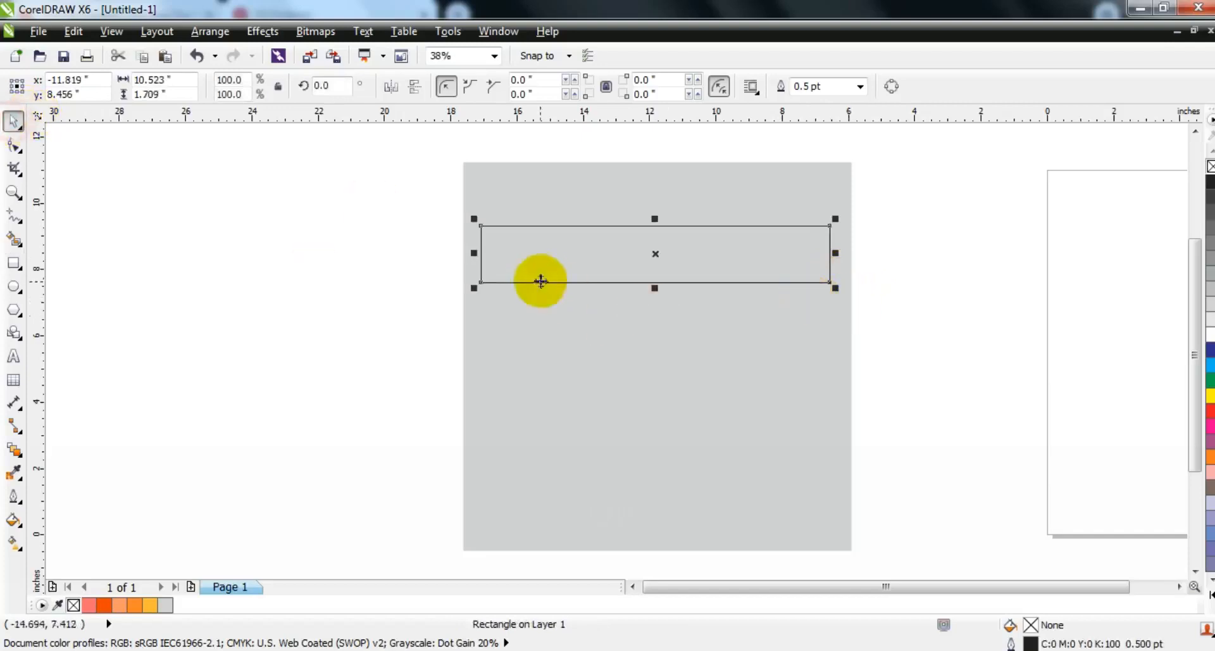
drag(474, 254, 518, 254)
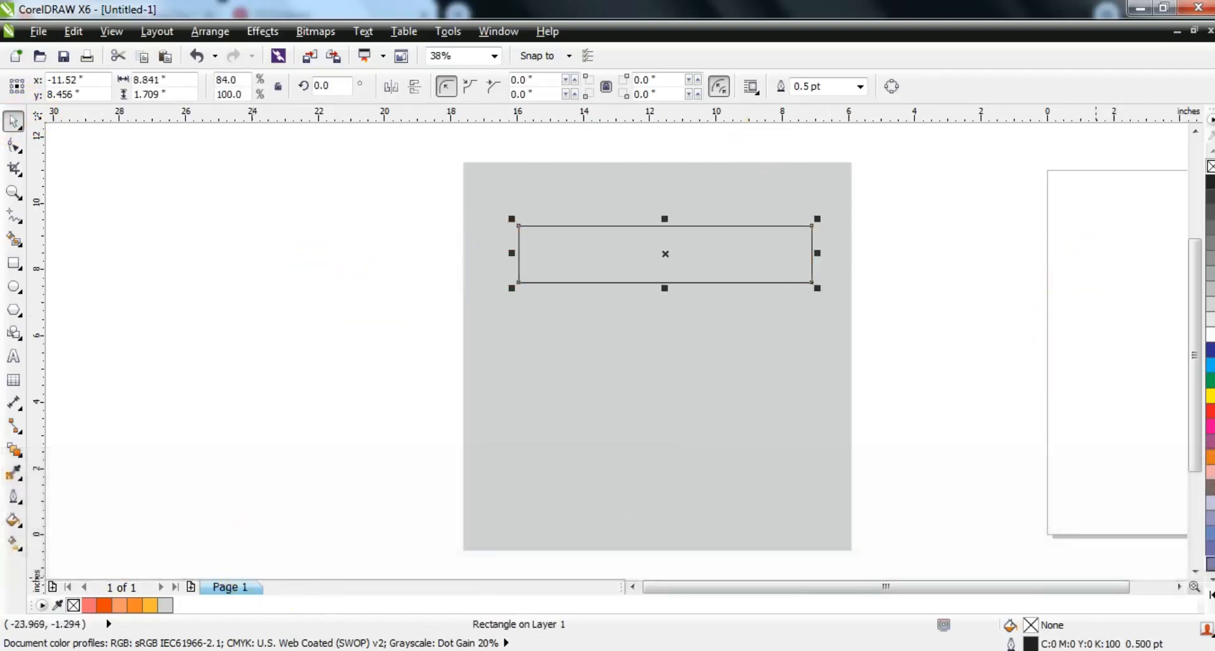
Step: Fill the bar with C100 M100 Y100 K100 black and stack four copies below it with thin, even gaps
click(1208, 228)
click(1208, 166)
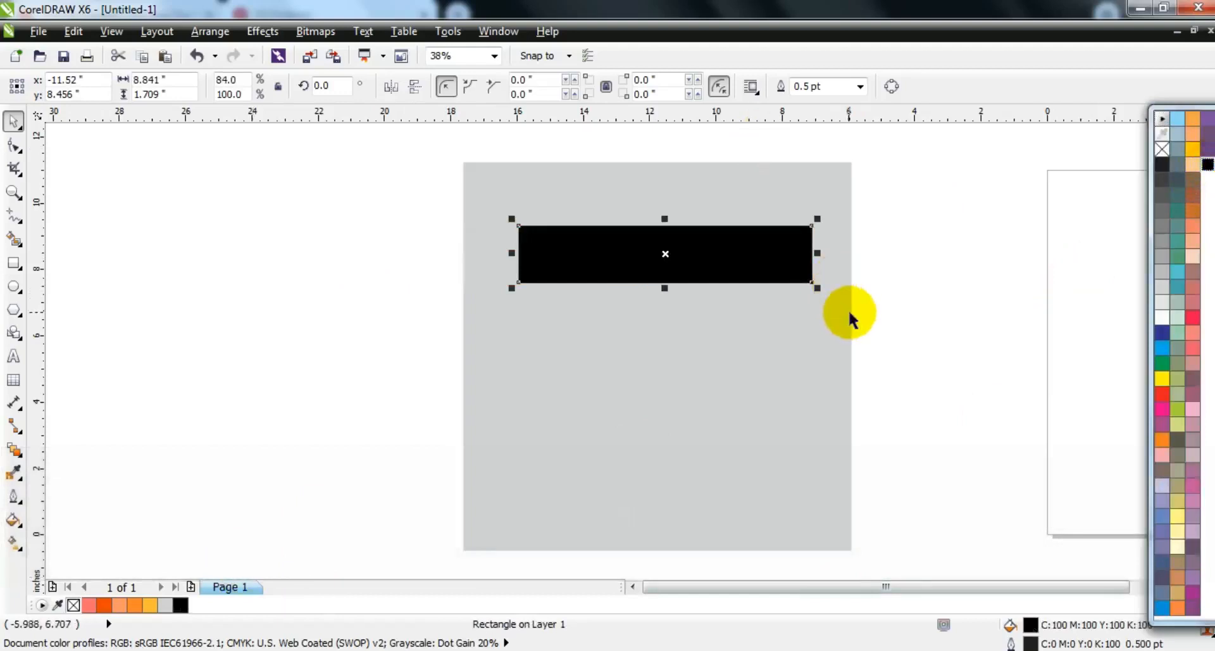
drag(671, 247, 672, 302)
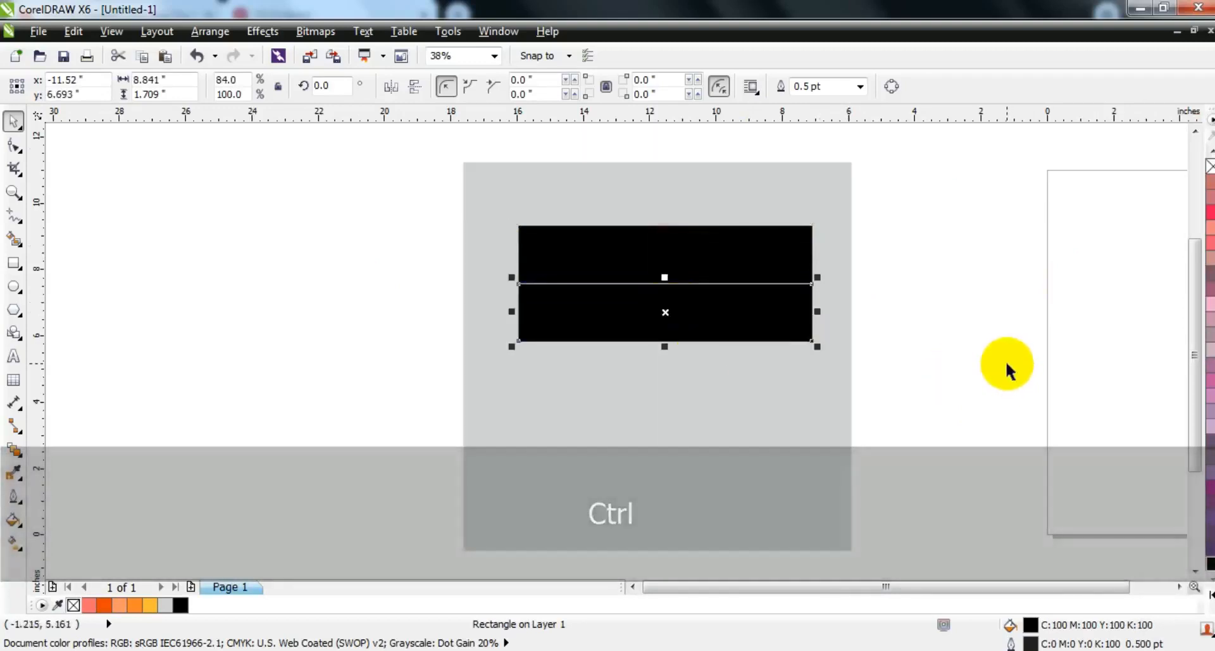
key(ctrl+r)
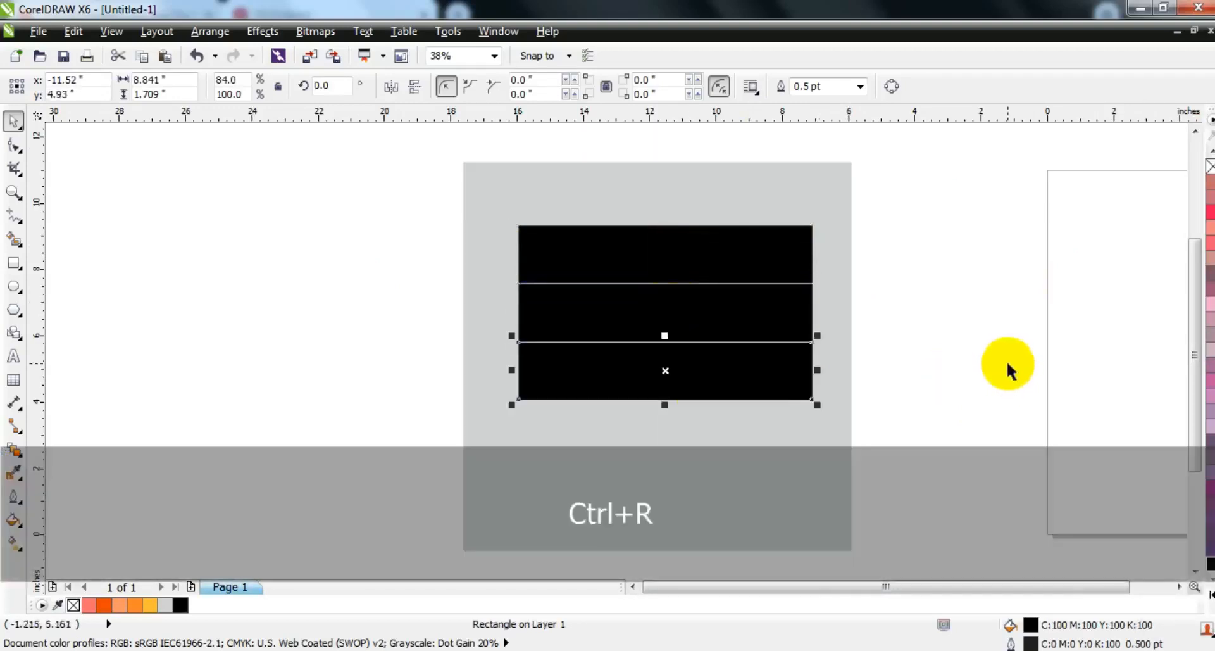
key(ctrl+r)
key(ctrl+r)
Step: Weld the five black bars into one object and center it horizontally and vertically on the gray square
drag(906, 198, 469, 544)
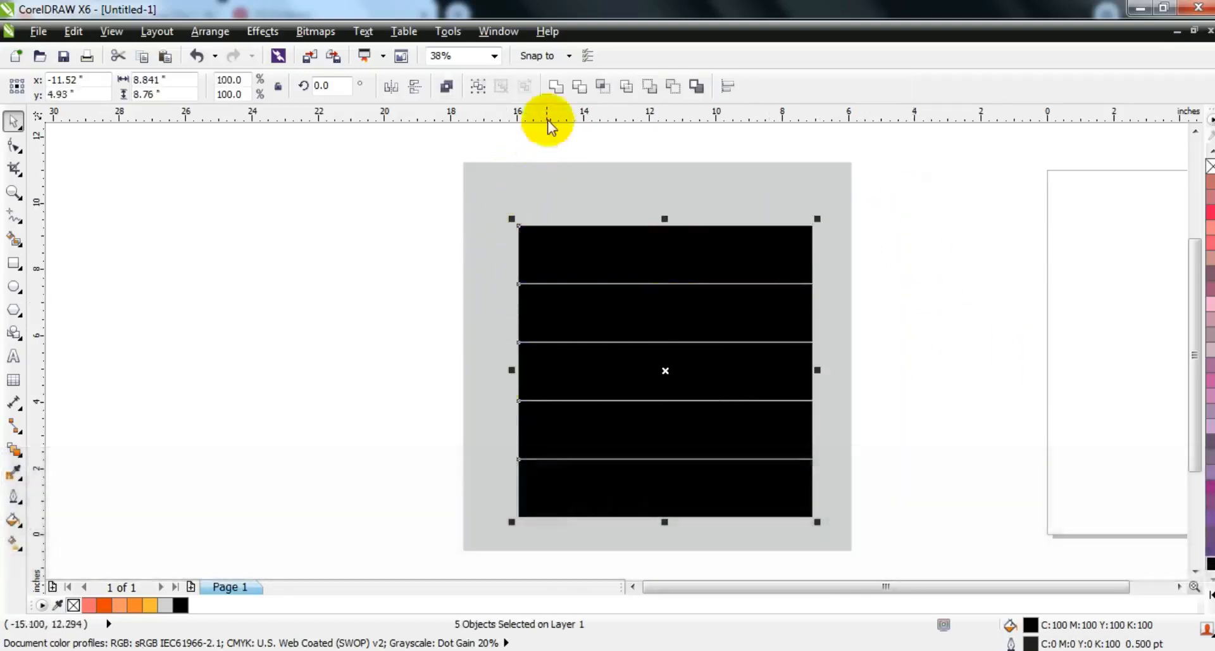
click(555, 86)
shift+click(580, 190)
key(c)
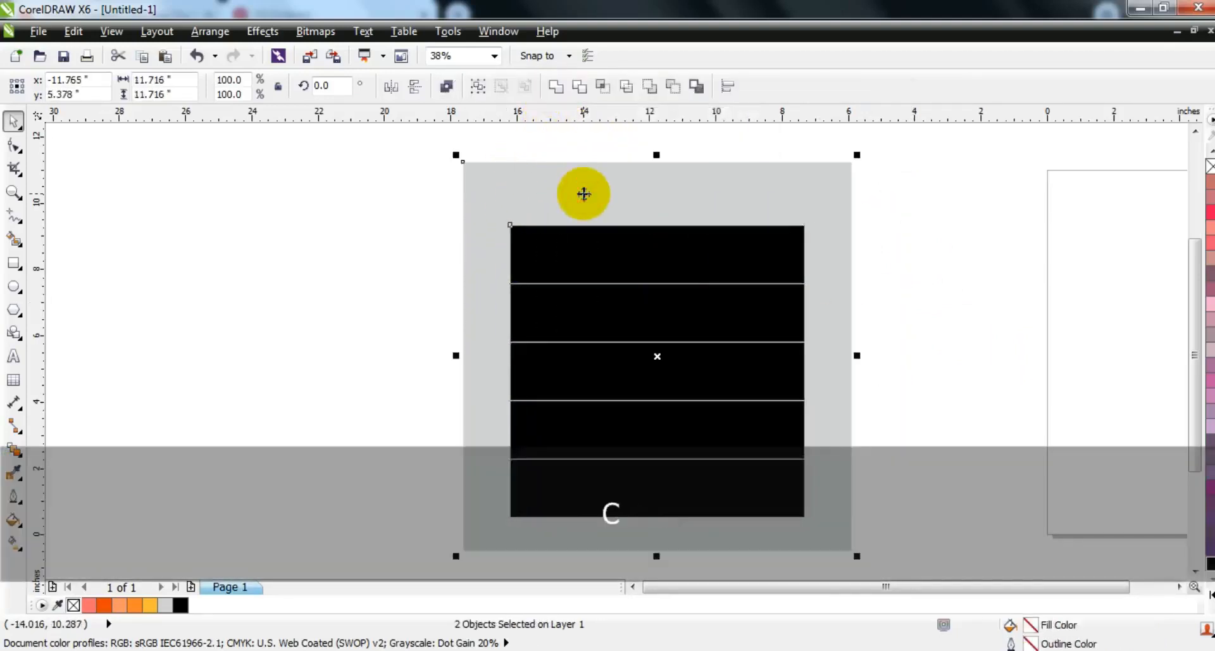
key(e)
Step: Shift the welded black bars slightly to the right within the gray square
click(1059, 298)
click(722, 305)
drag(651, 304, 663, 304)
click(880, 321)
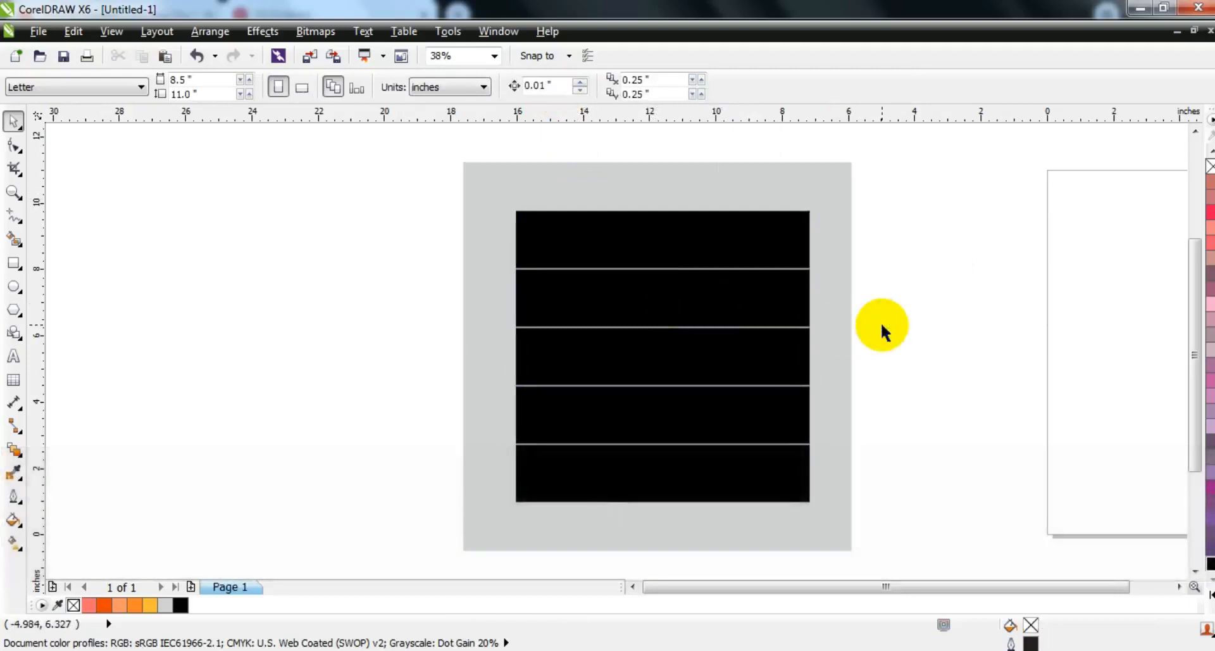
Step: Draw a 3 pt vertical line in C0 M100 Y60 K0, about 9.9 inches long, crossing the bars about 1.9 inches from their right edge
click(11, 217)
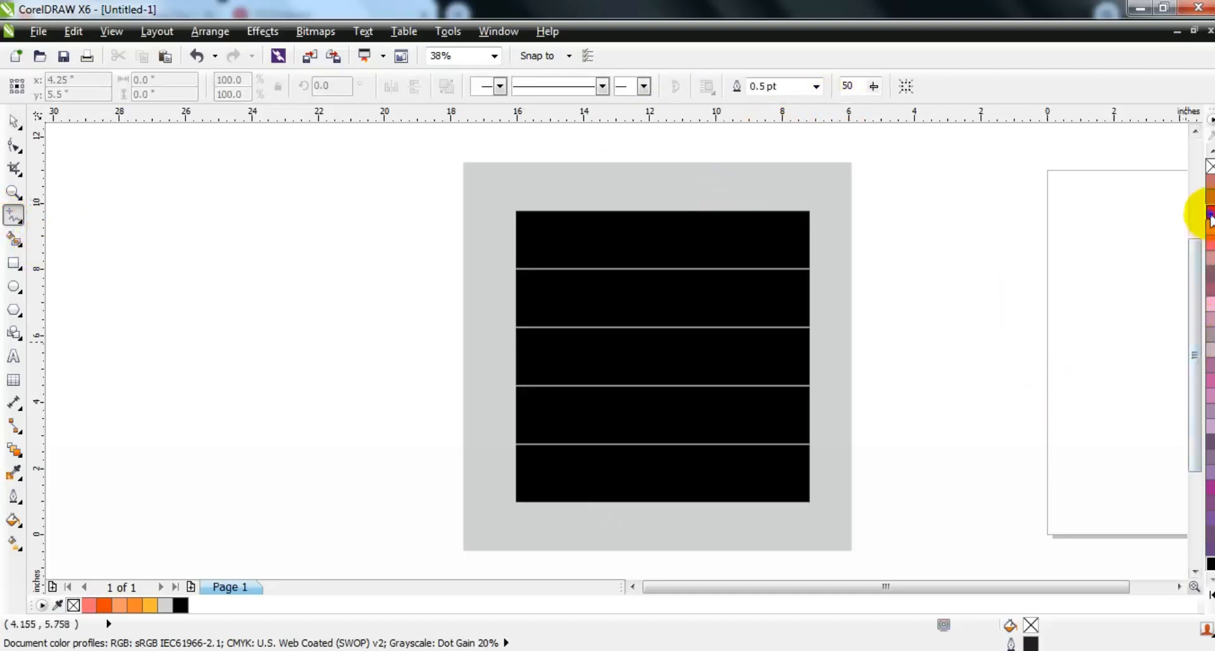
click(727, 195)
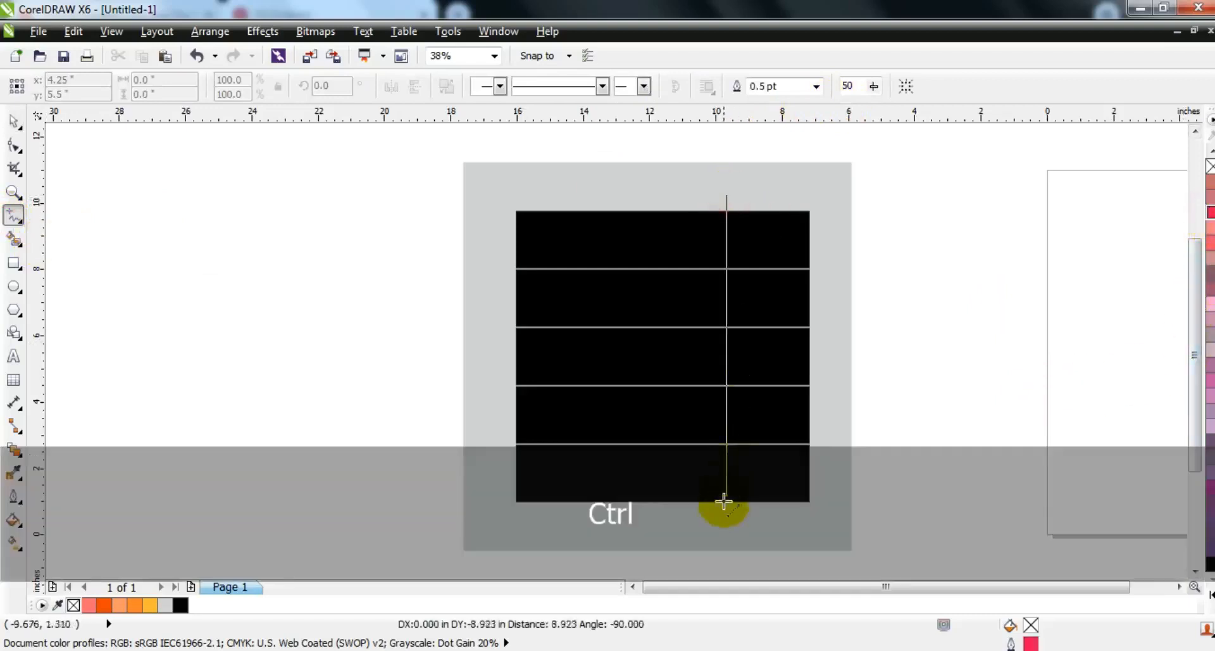
click(723, 523)
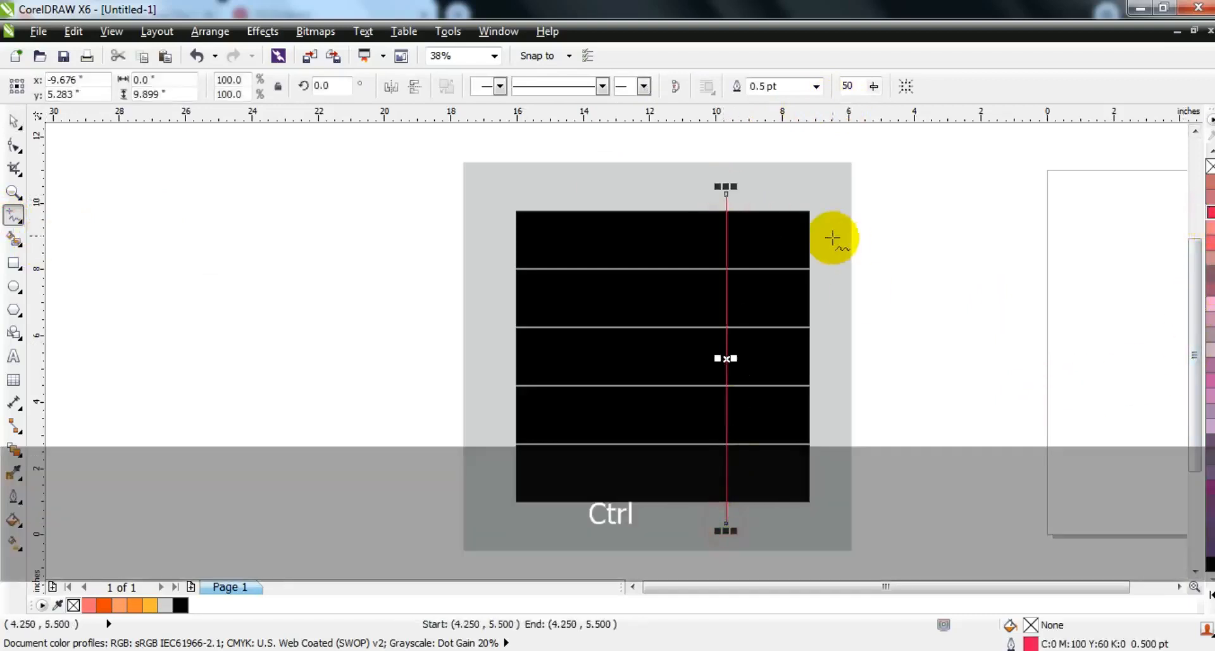
click(816, 86)
click(777, 185)
key(space)
drag(727, 260, 737, 259)
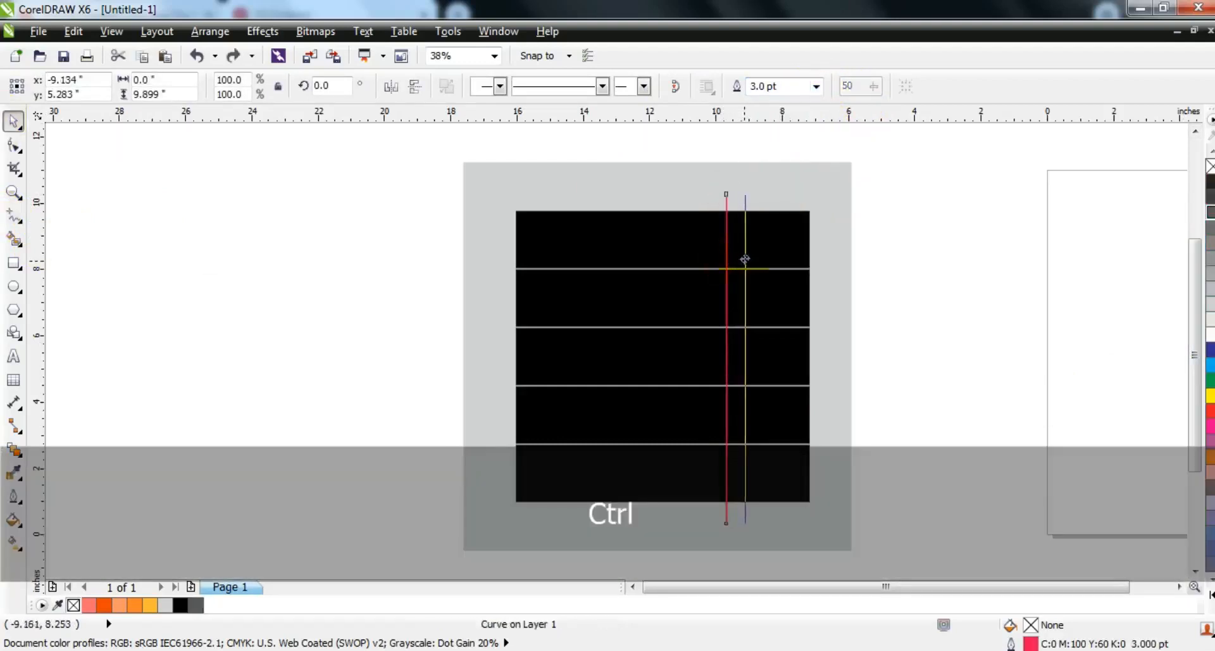
drag(743, 258, 745, 259)
Step: Trim the black bars with the vertical line and delete the line
shift+click(801, 237)
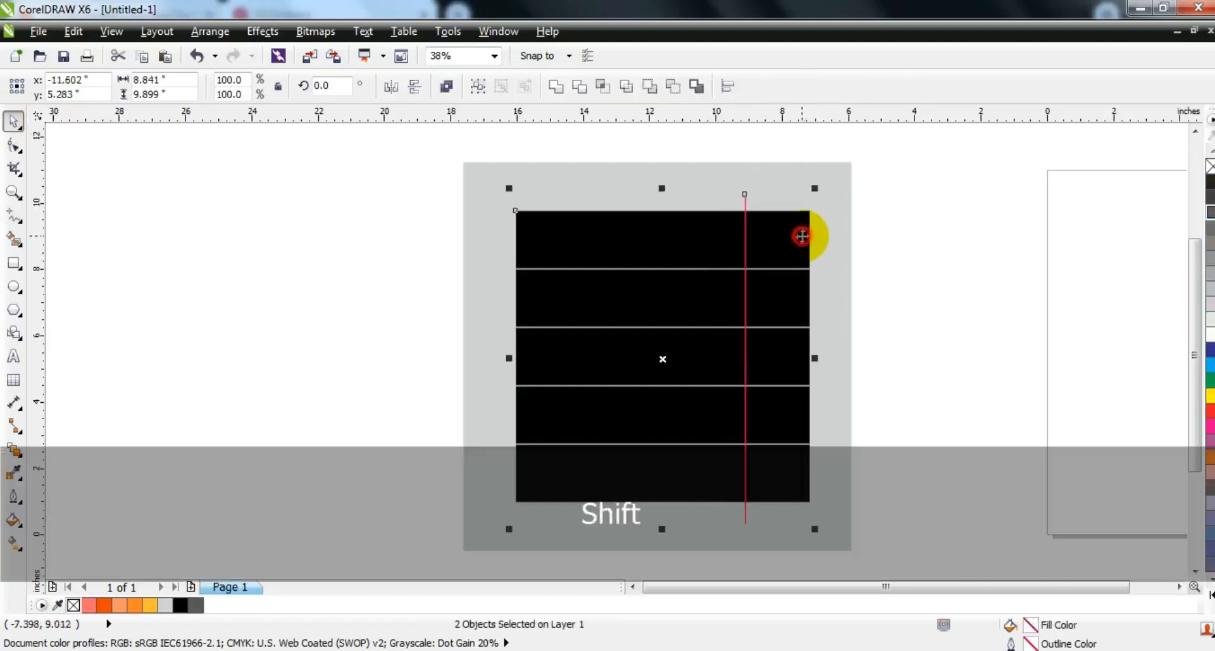
click(579, 87)
click(969, 249)
click(745, 198)
key(Delete)
Step: Break the trimmed bars apart and weld the five short right-hand pieces into one object filled with 80% black
click(777, 238)
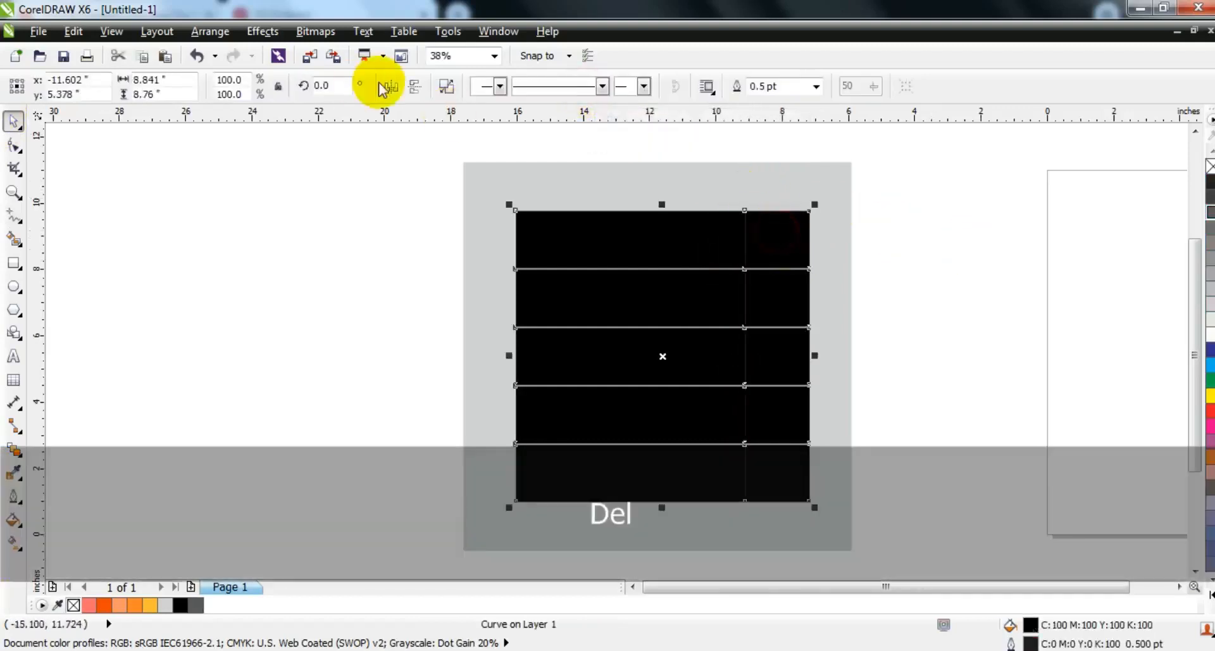
click(446, 88)
click(1076, 266)
drag(917, 172, 756, 543)
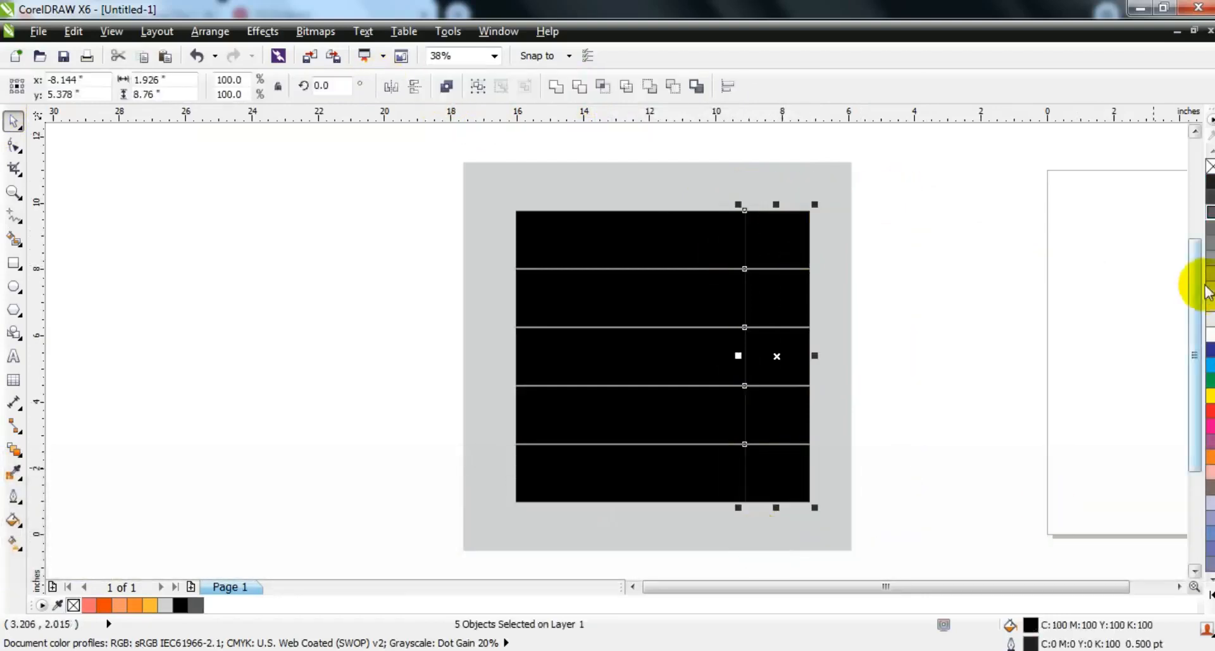
click(1209, 217)
click(555, 86)
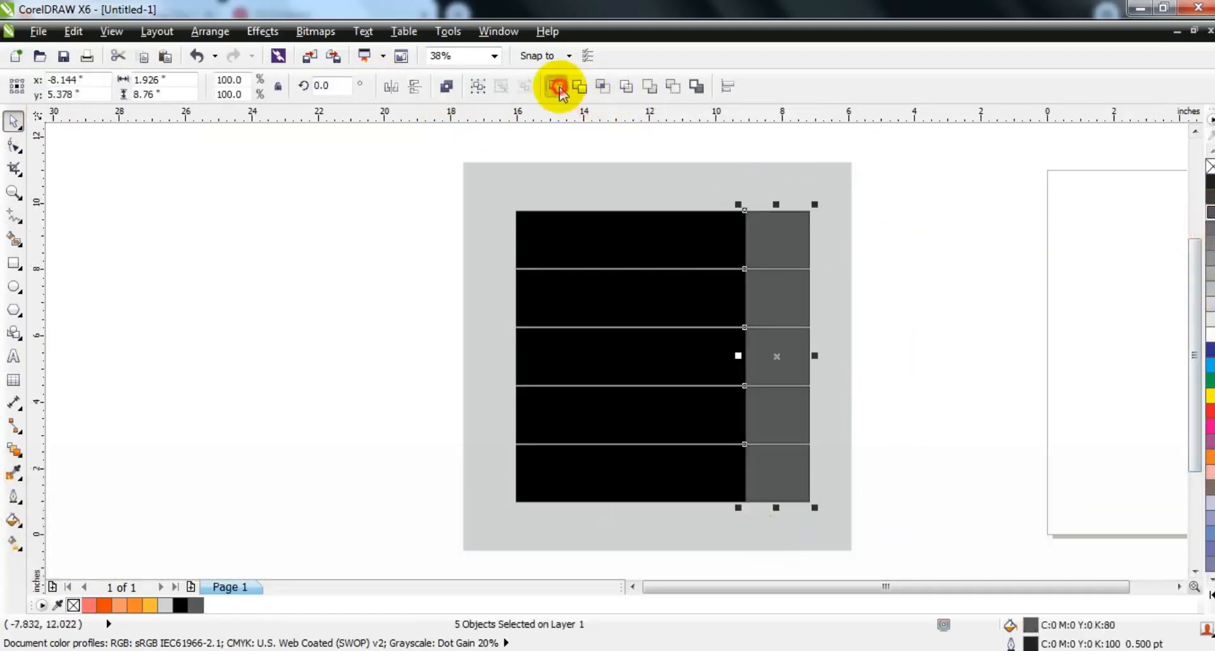
Step: Add perspective to the dark gray strip, extending its outer corners upward and downward so it flares out to the right
click(263, 31)
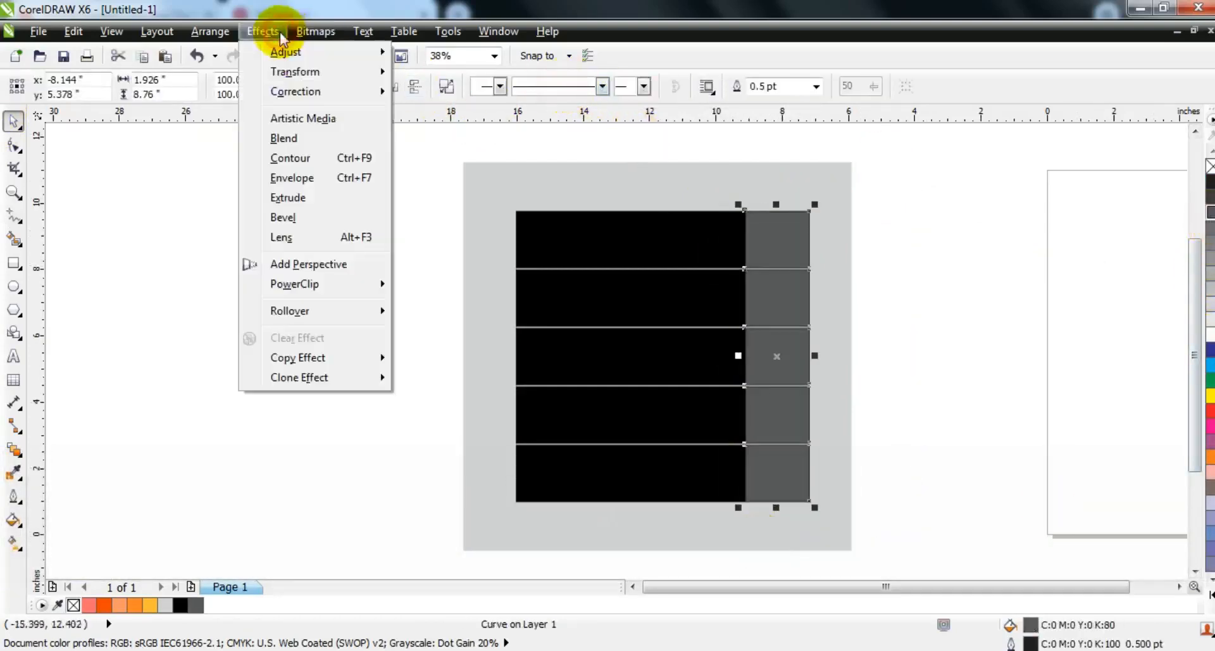
click(300, 264)
drag(810, 210, 808, 184)
key(ctrl)
click(809, 499)
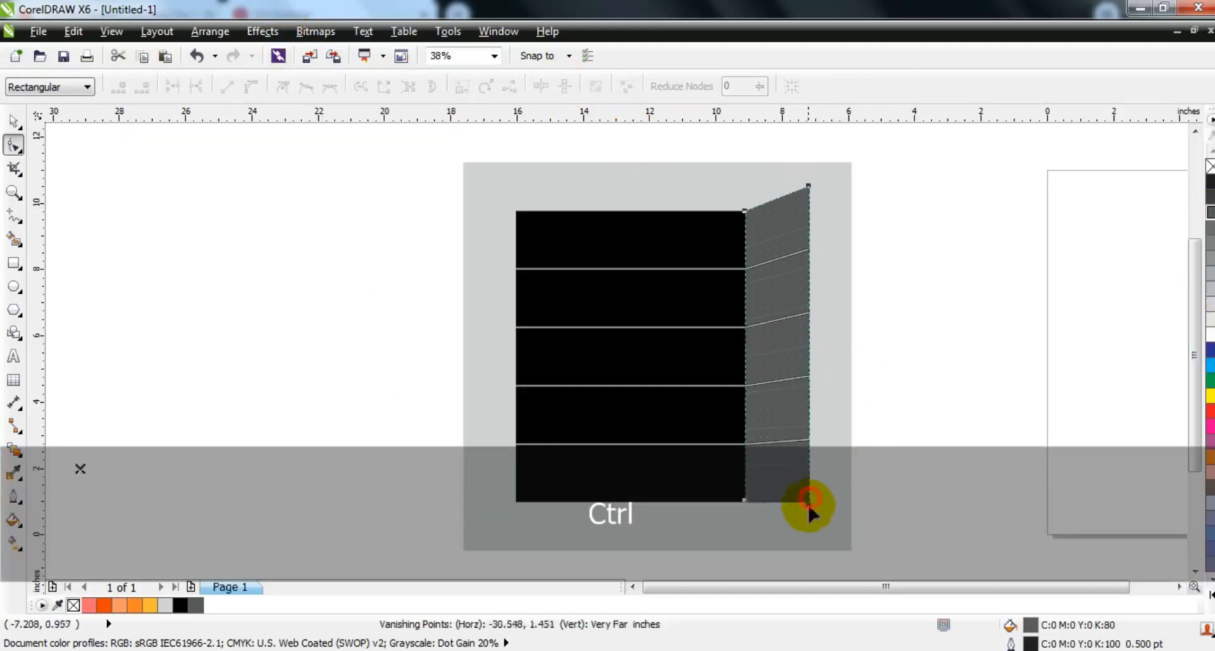
drag(809, 520, 810, 519)
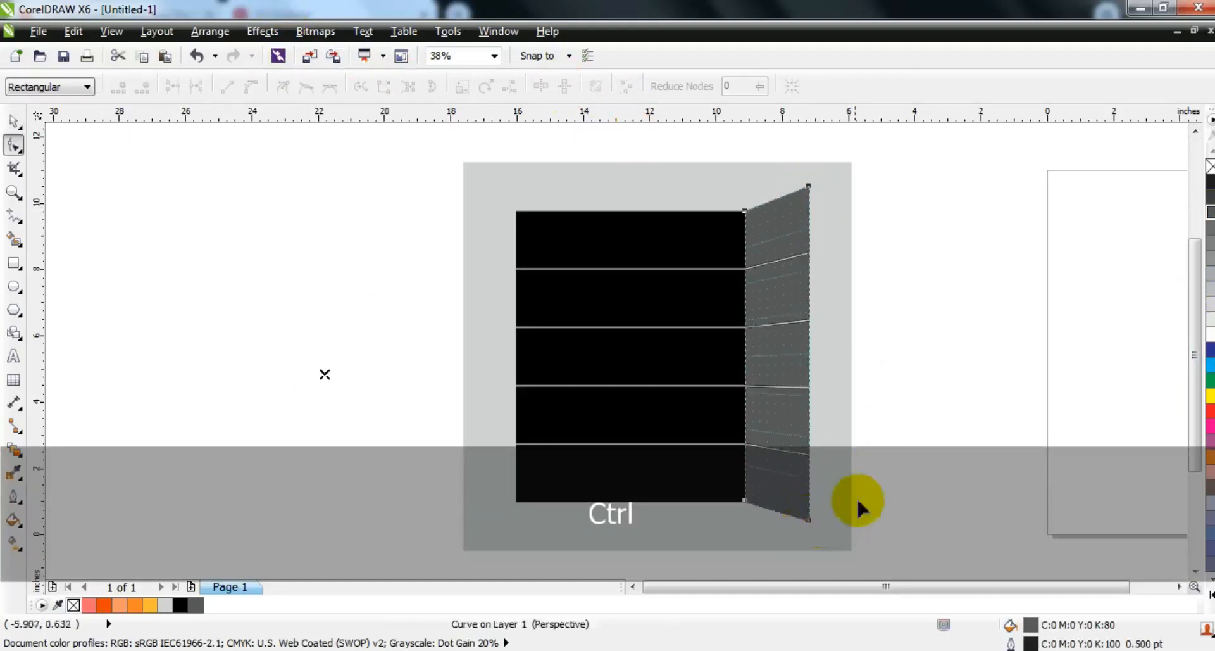
click(14, 121)
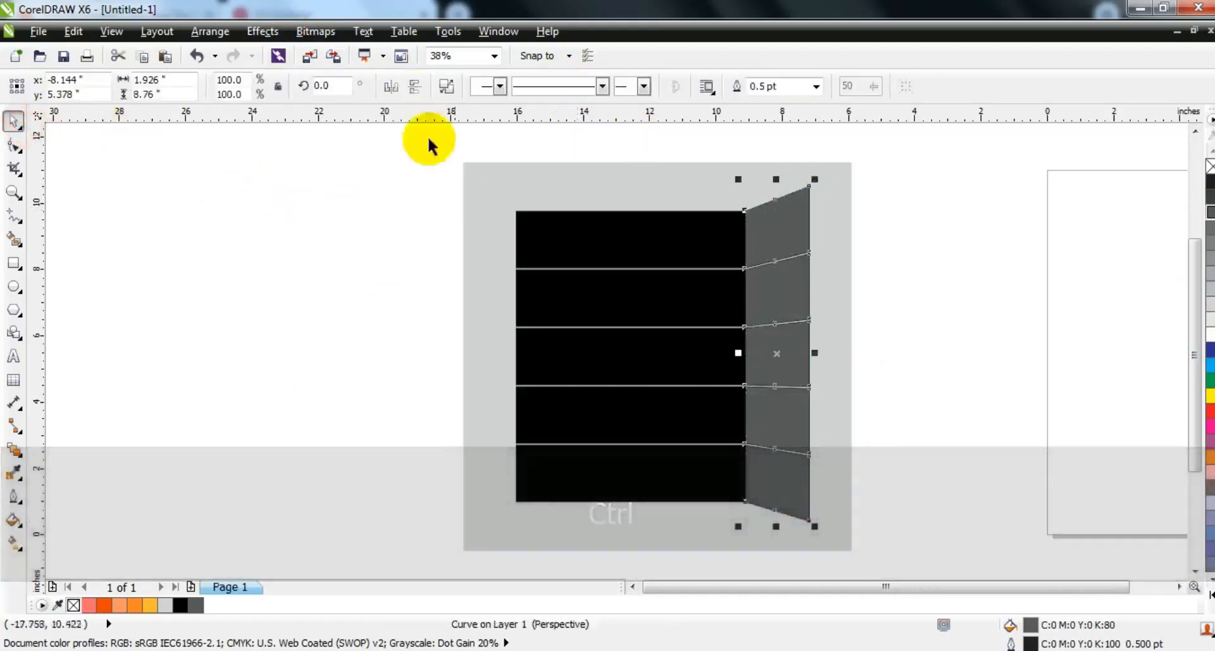
Step: Break the perspective strip apart and fill its top panel with salmon #FE6C6D and its second panel with orange-red #F04704
click(447, 85)
click(309, 310)
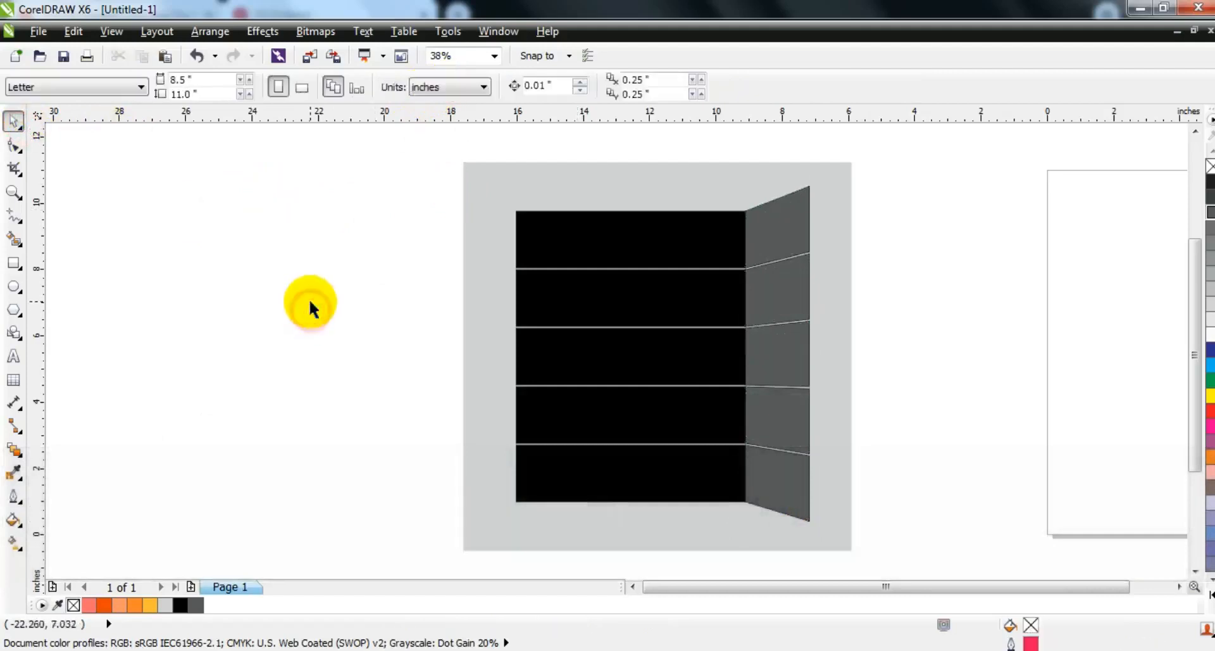
click(778, 248)
click(88, 604)
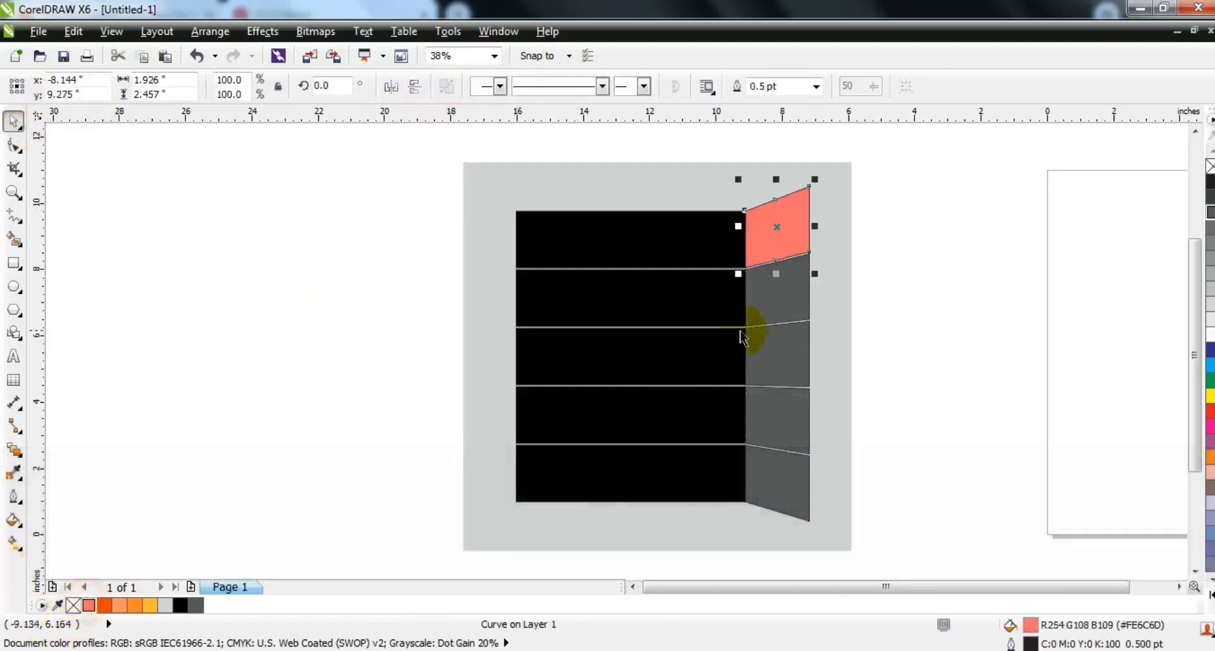
click(778, 315)
click(104, 605)
Step: Fill the third, fourth and fifth panels of the strip with light orange, orange and yellow-orange from the document palette
click(778, 353)
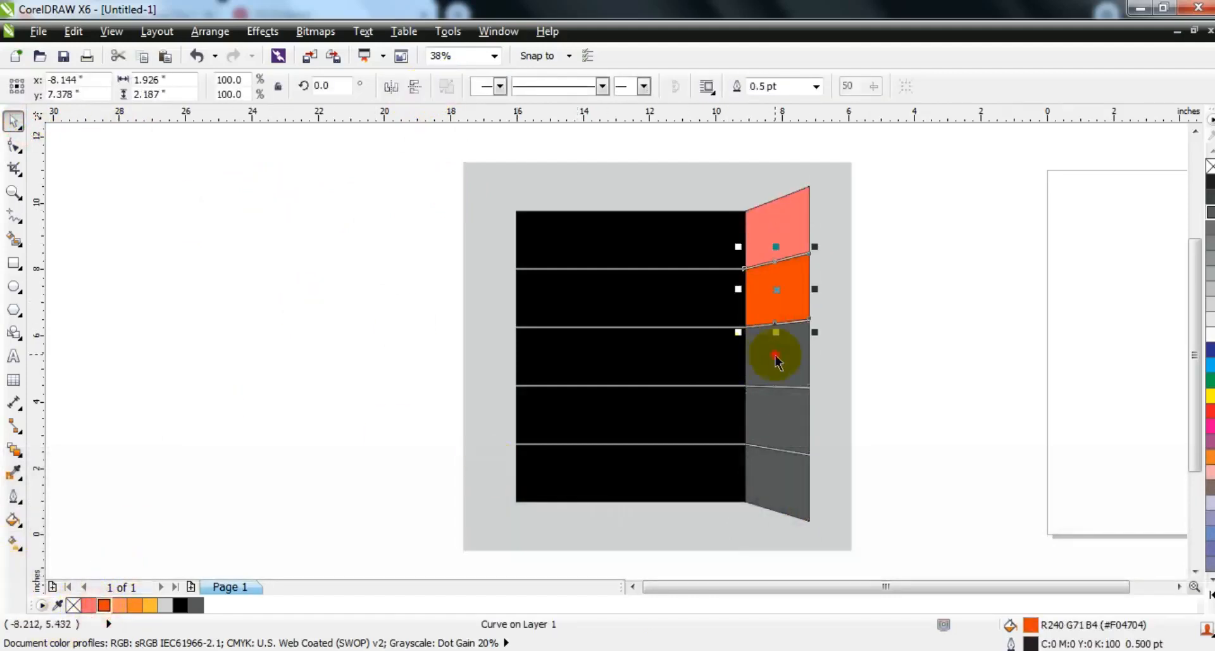
click(120, 605)
click(773, 408)
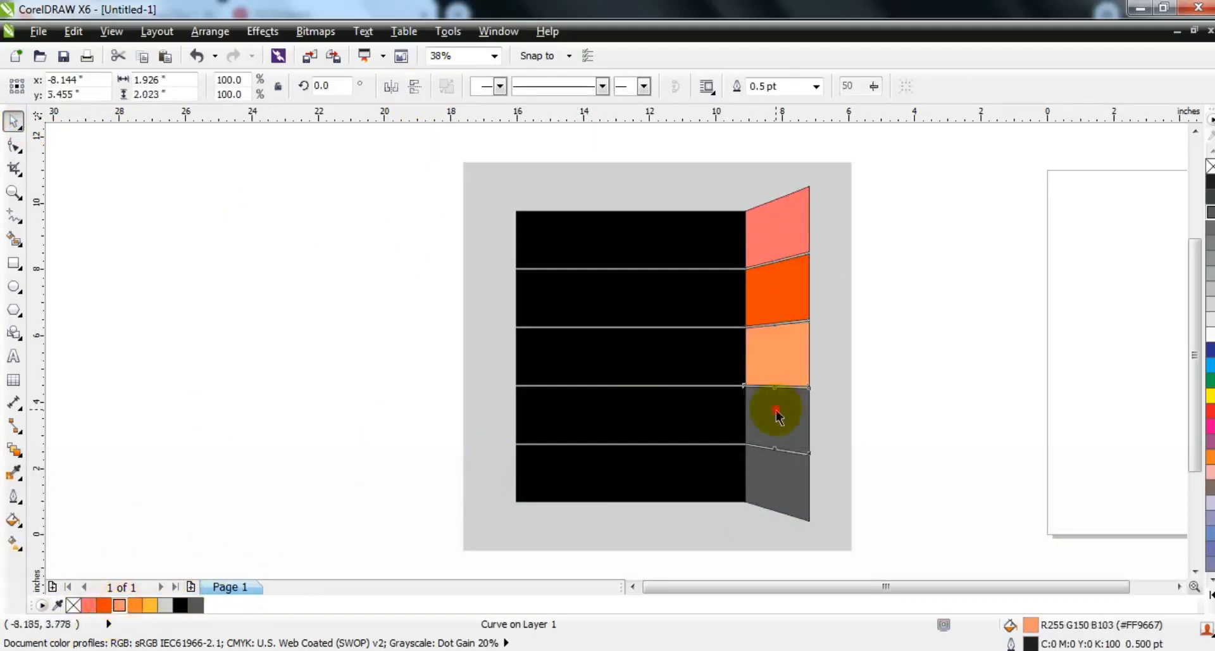
click(134, 605)
click(773, 490)
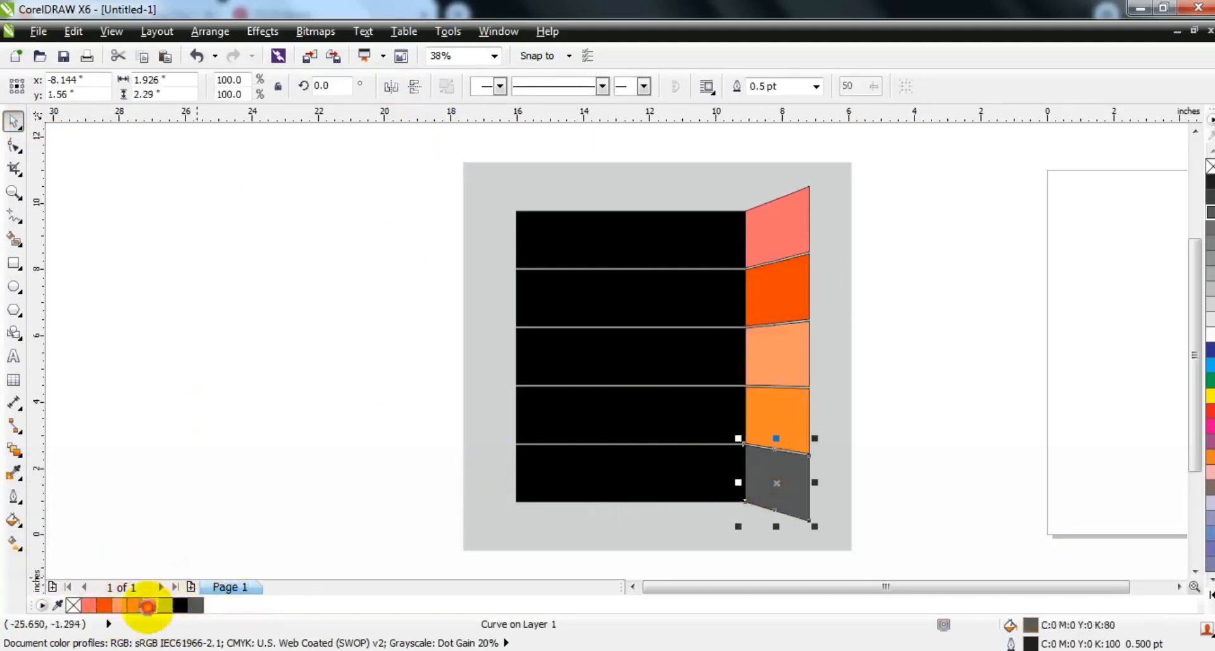
click(148, 606)
click(284, 387)
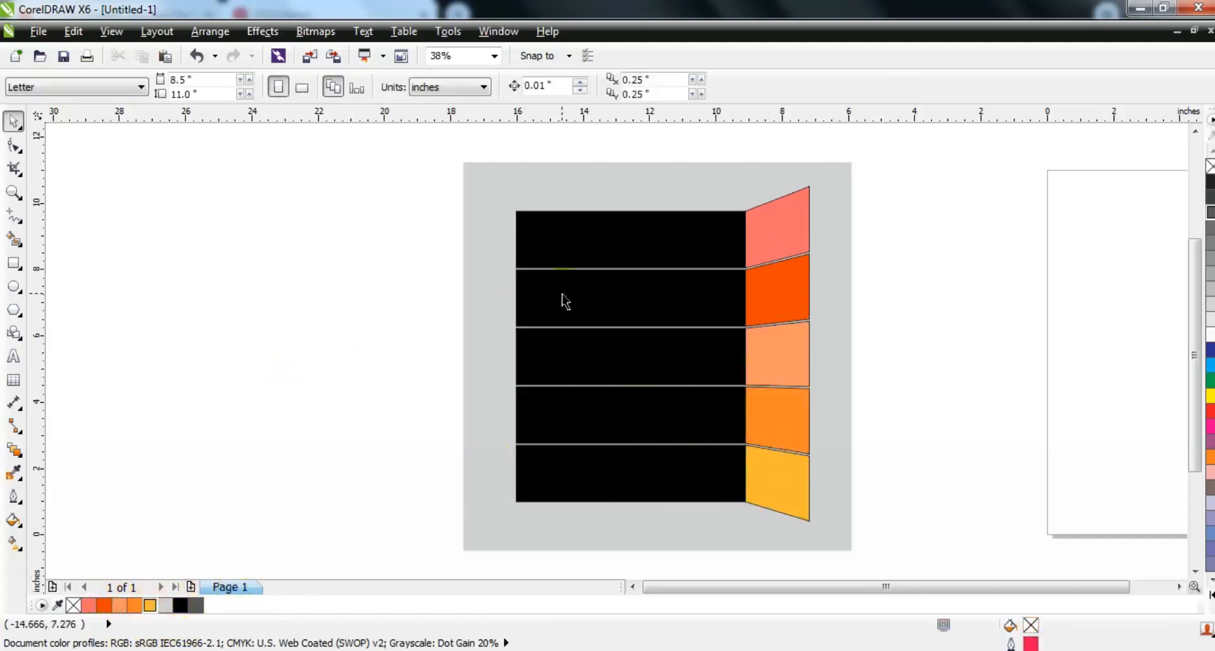
Step: Try to weld the five black bars into one object
click(569, 230)
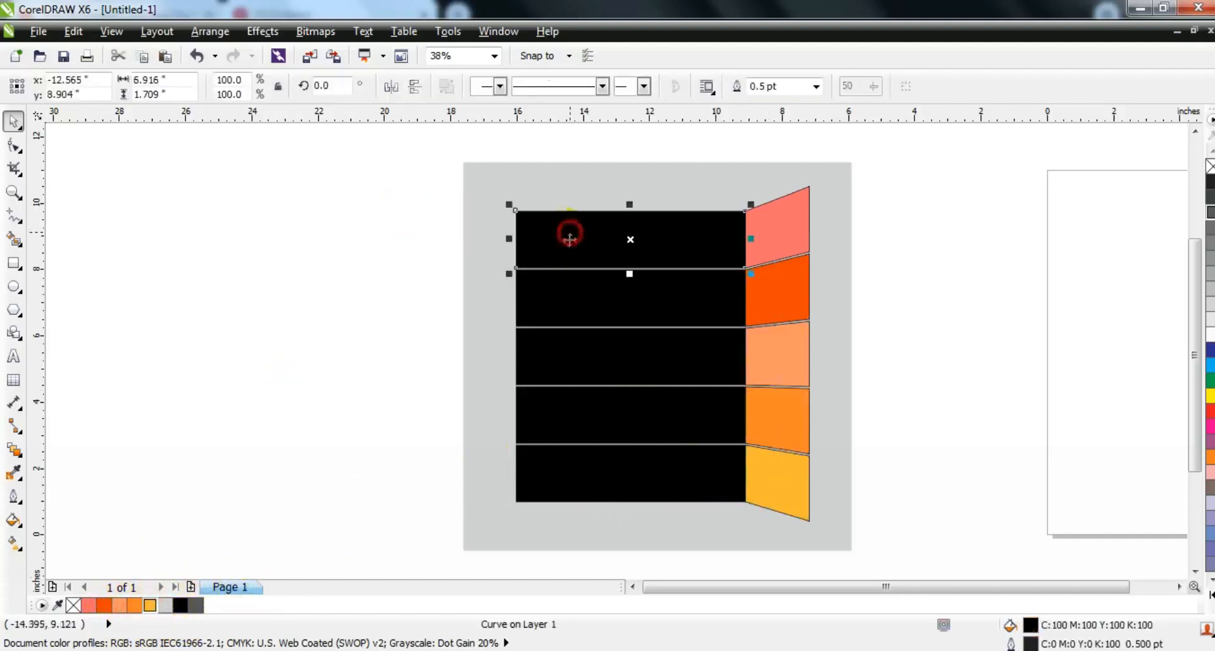
shift+click(556, 309)
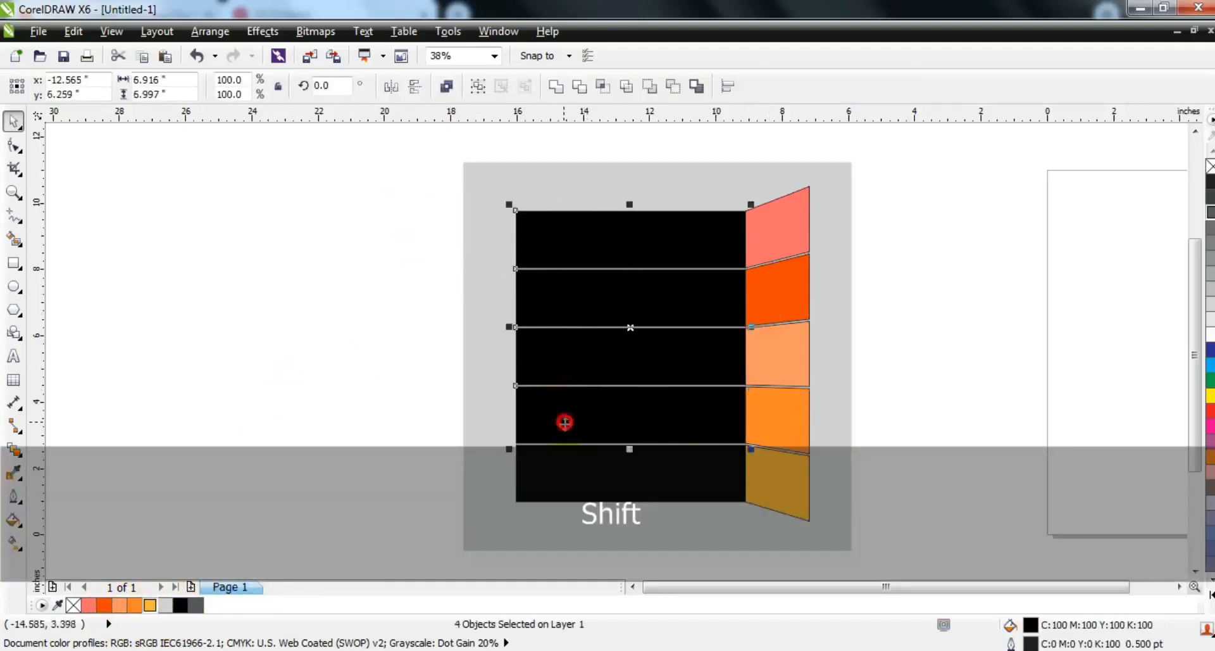
click(556, 87)
click(14, 146)
Step: Draw two concentric red-outlined circles, about 12 in and 11.1 in across, overlapping the left part of the black bars
key(F7)
drag(182, 182, 308, 497)
right_click(1209, 395)
click(14, 120)
drag(334, 324, 483, 348)
drag(325, 502, 266, 561)
drag(653, 176, 683, 148)
drag(385, 302, 383, 301)
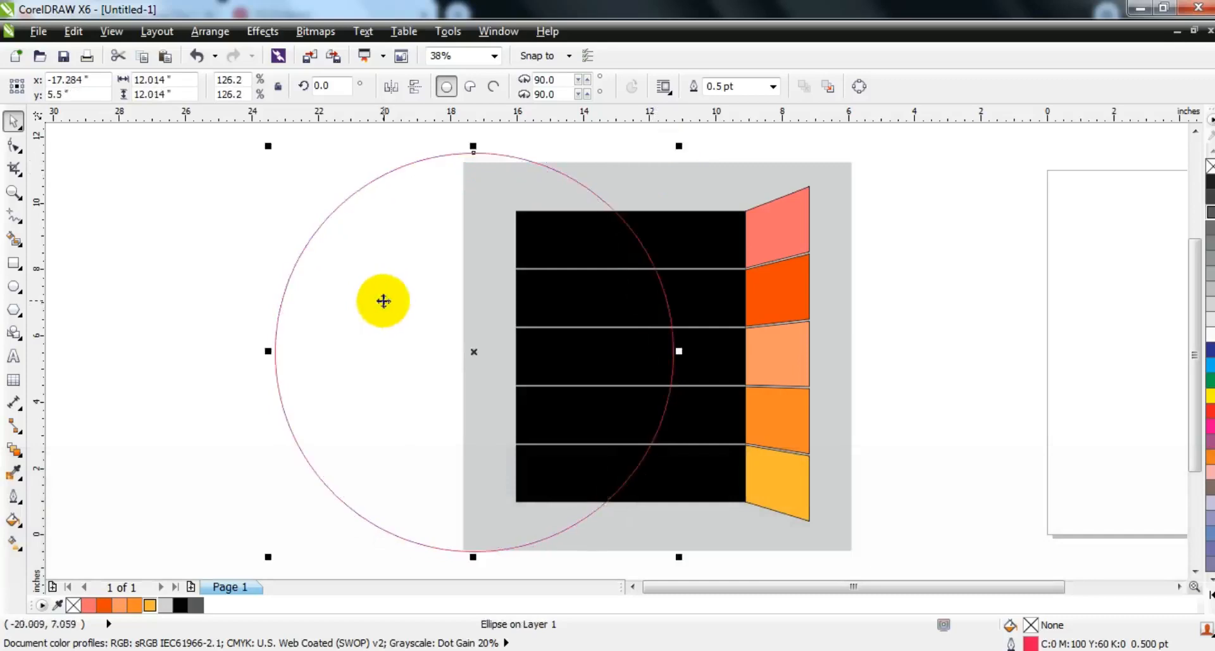
drag(680, 146, 666, 157)
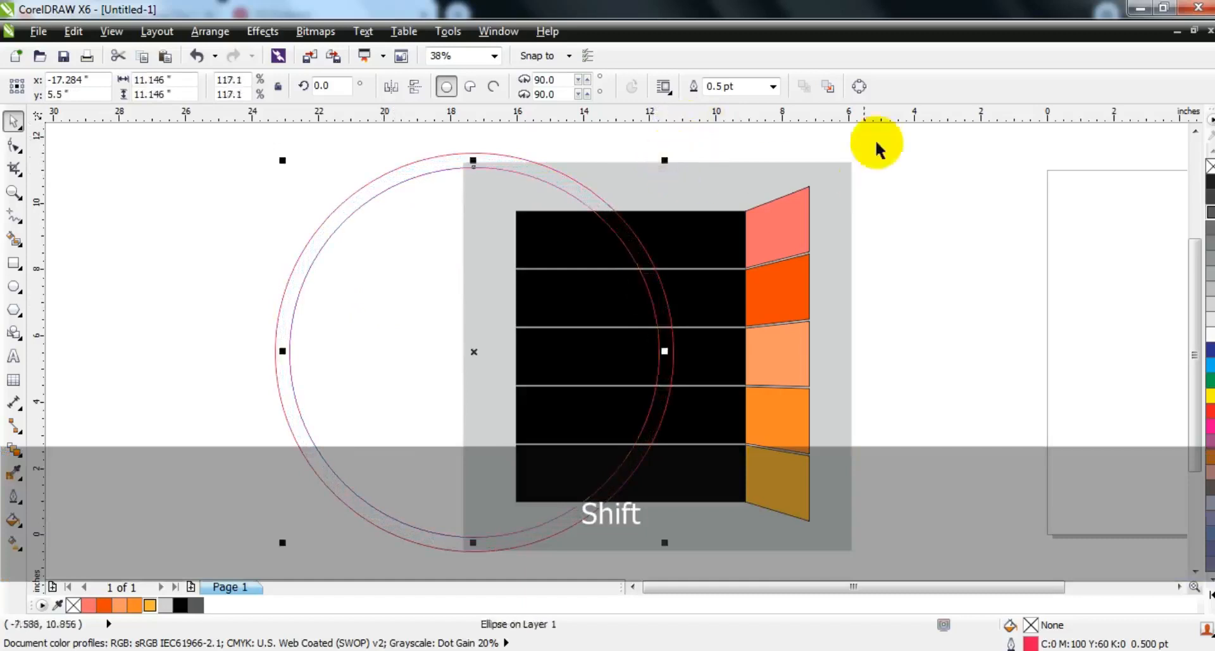
click(924, 266)
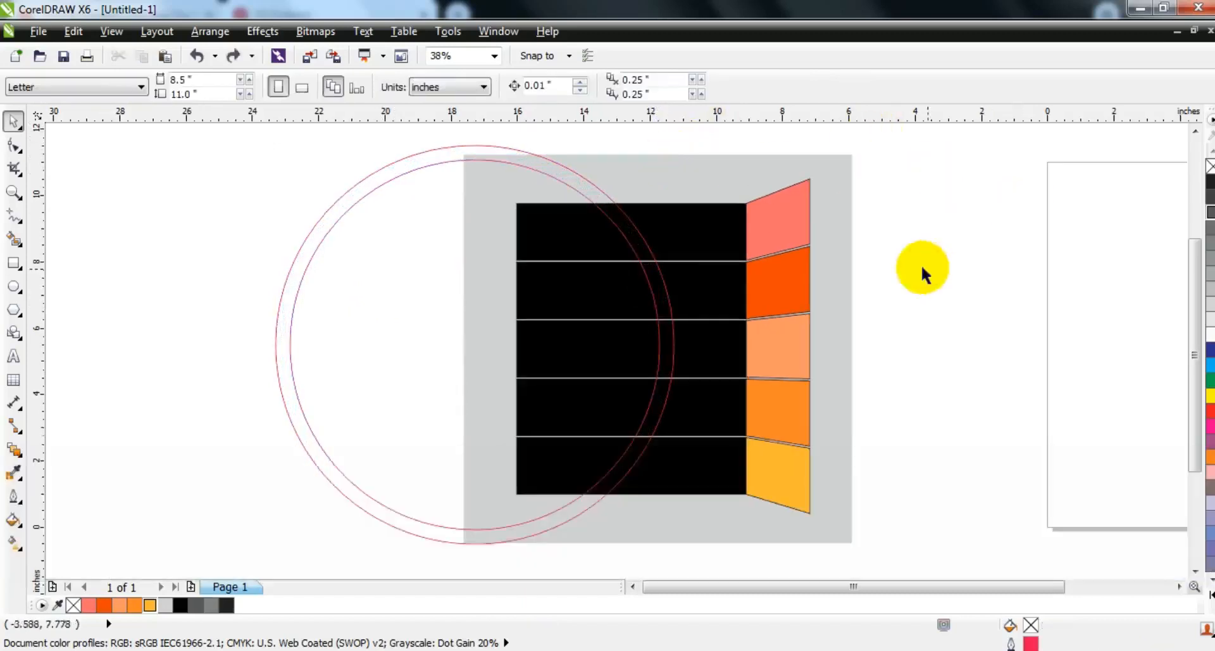
Step: Smart-fill the ring's sections across the top three bars and the gaps between and below them with 60% black
click(13, 193)
drag(622, 261, 815, 349)
click(13, 239)
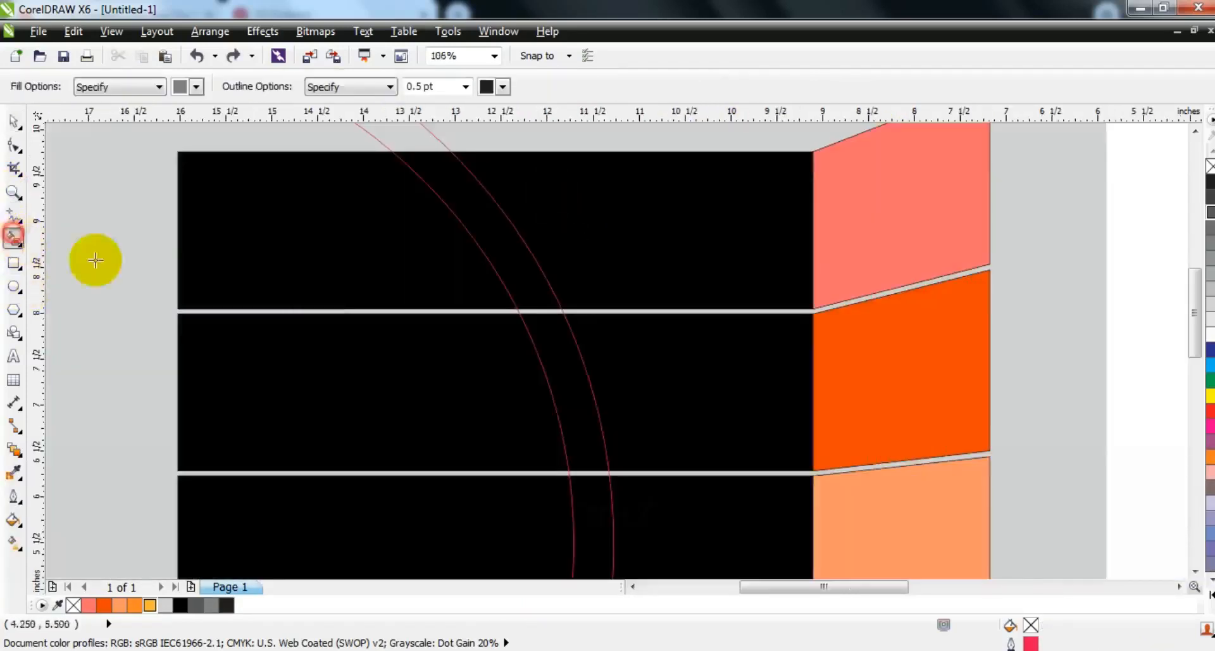
click(544, 308)
click(578, 391)
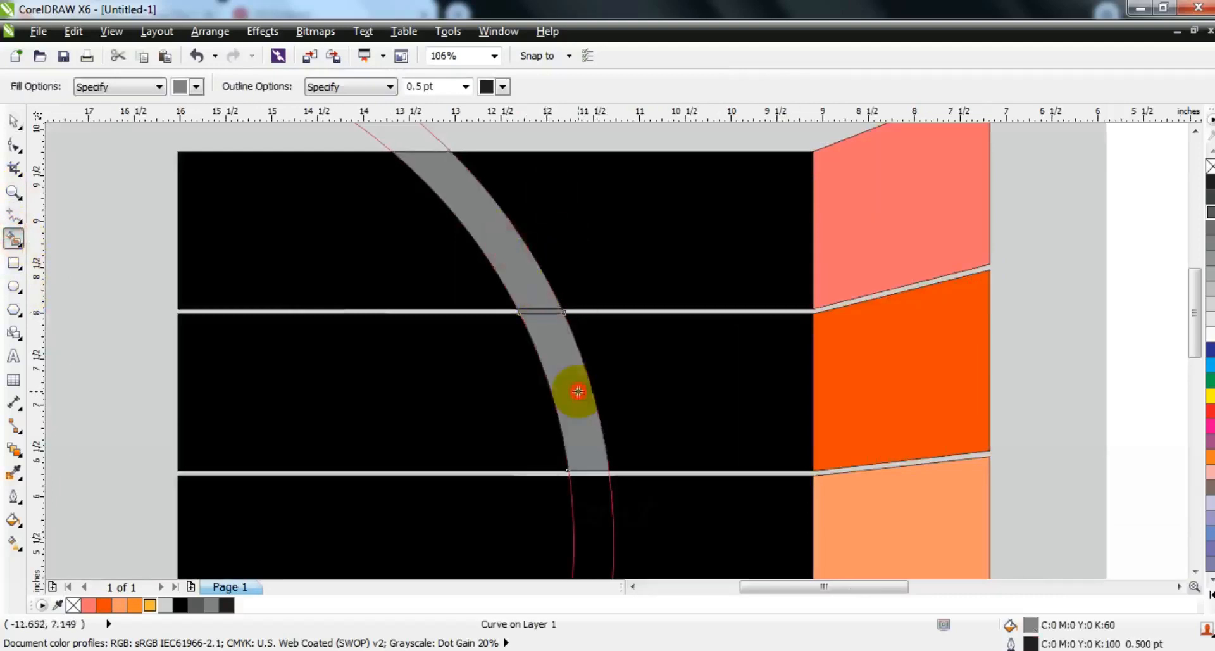
key(F3)
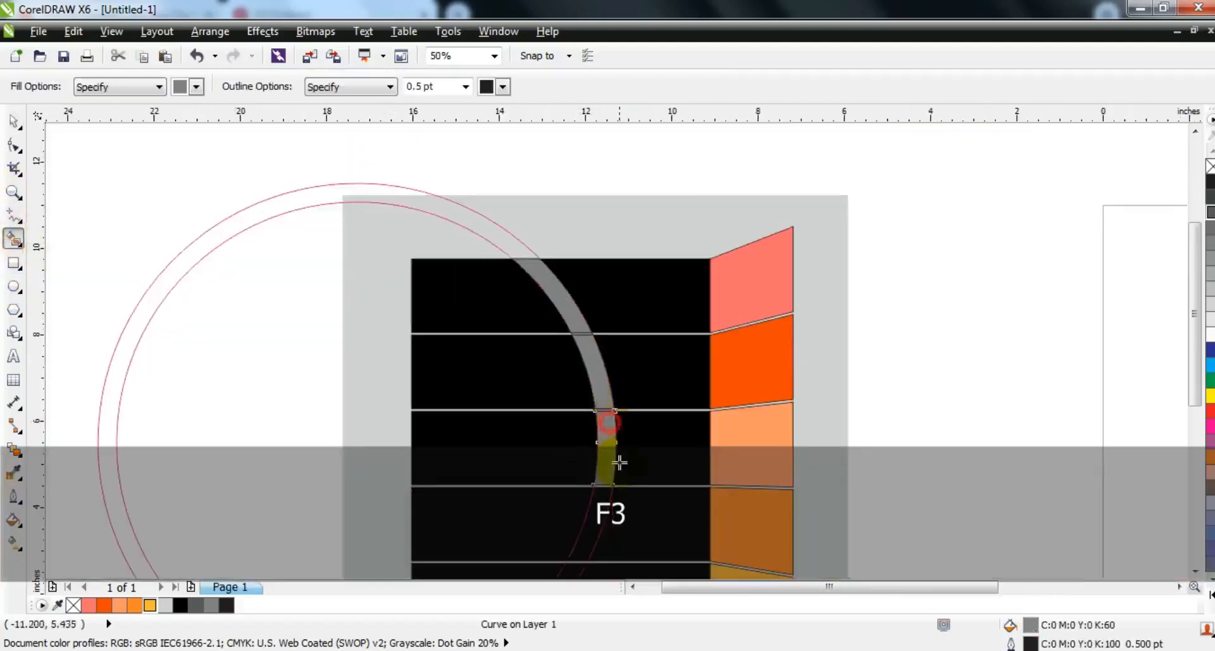
click(604, 486)
Step: Smart-fill the ring's sections across the fourth and fifth bars and the gap between them with 60% black
click(13, 191)
right_click(567, 404)
drag(455, 389, 746, 509)
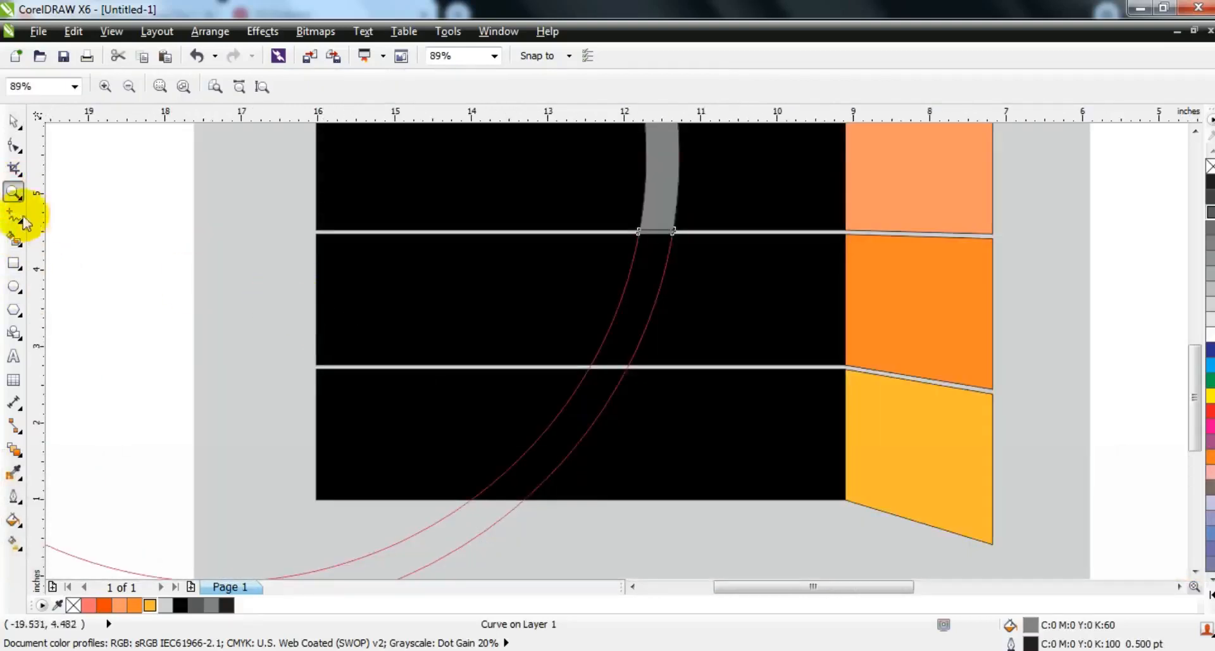
click(10, 240)
click(640, 270)
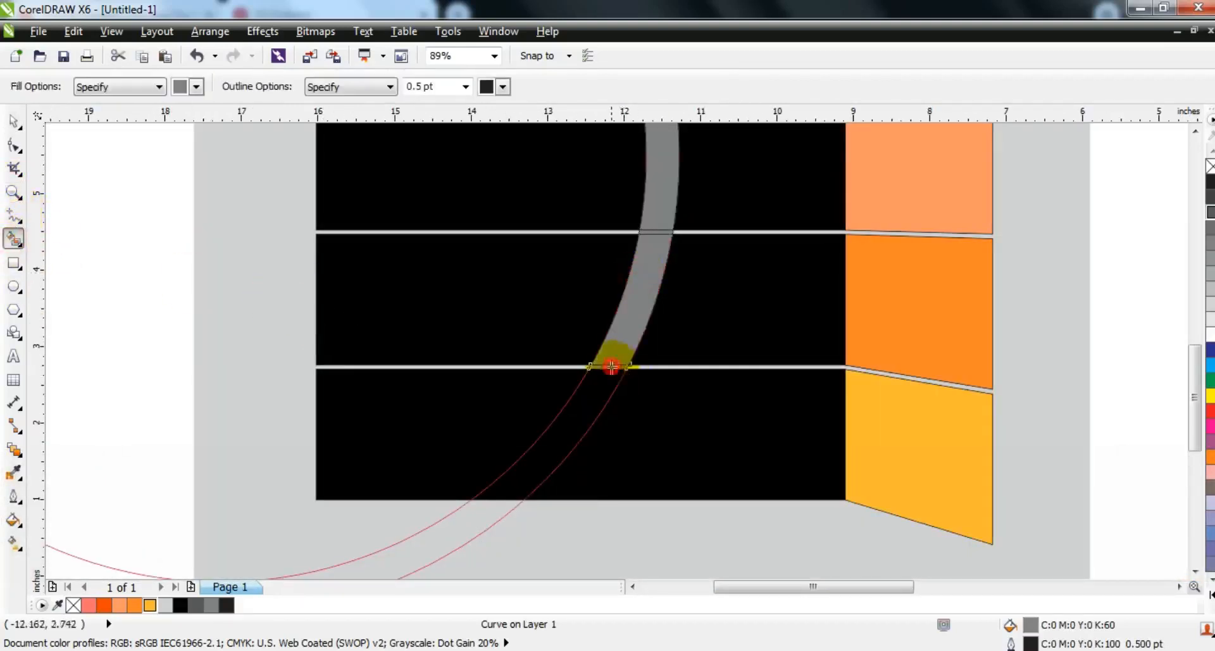
click(601, 401)
Step: Weld all the gray ring pieces into one curved band
click(13, 121)
key(F3)
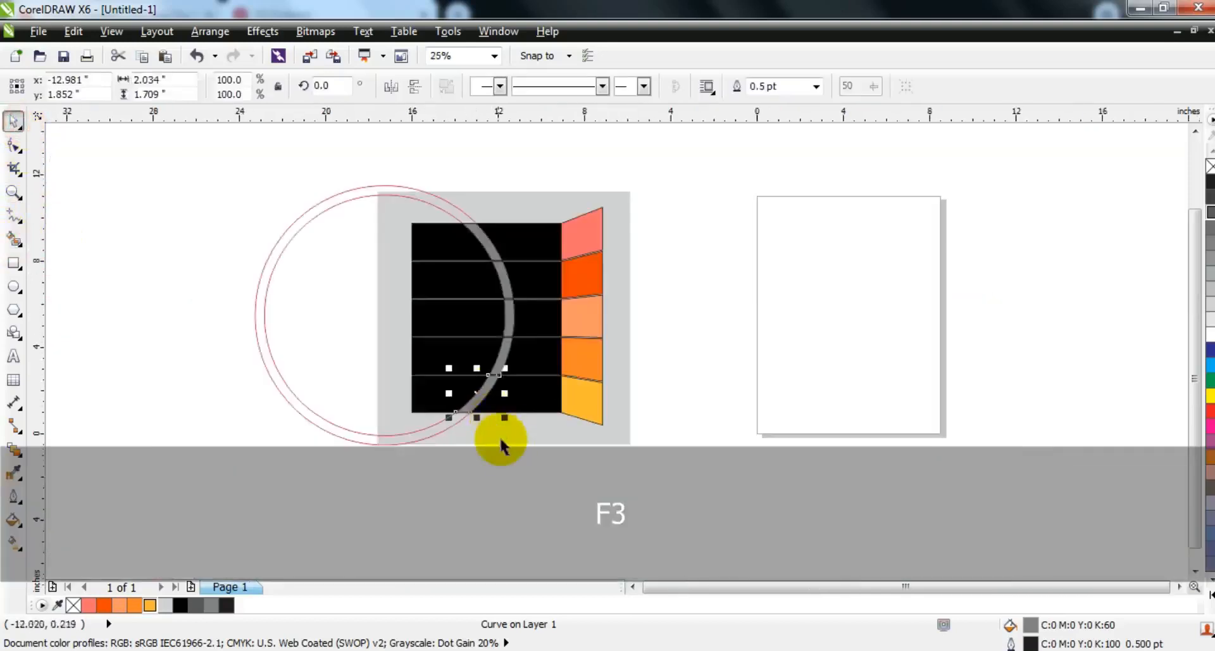
drag(518, 462, 407, 195)
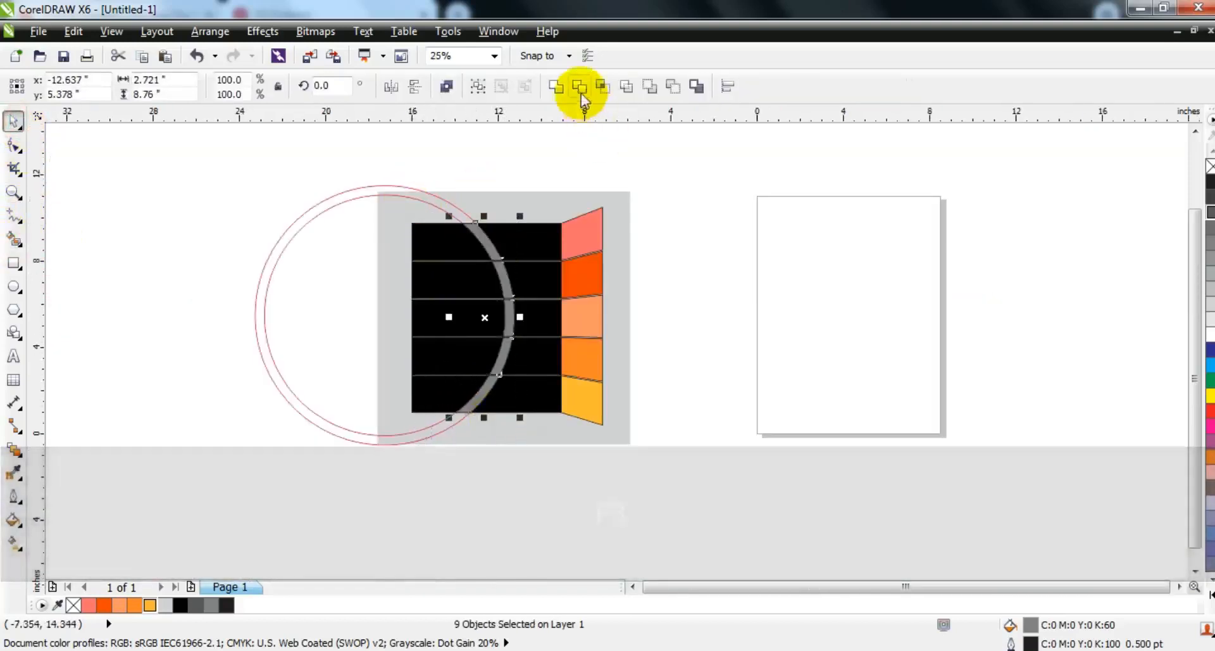
click(557, 87)
Step: Delete both red construction circles
drag(662, 177, 245, 478)
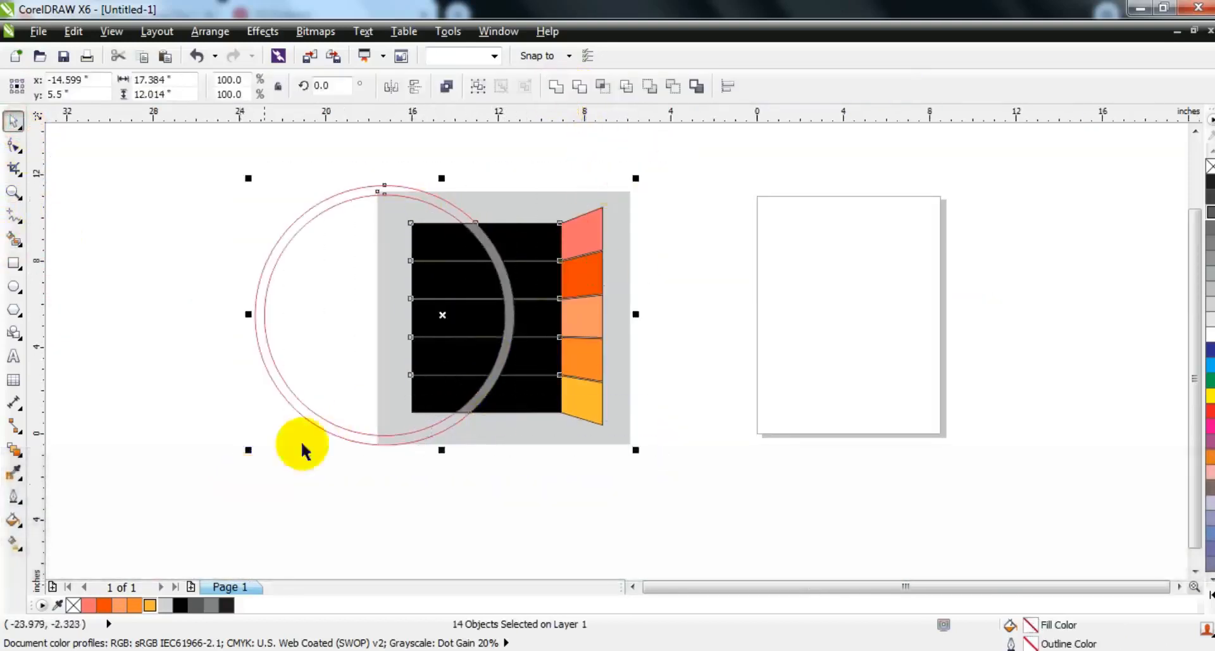
key(F4)
key(Escape)
click(532, 150)
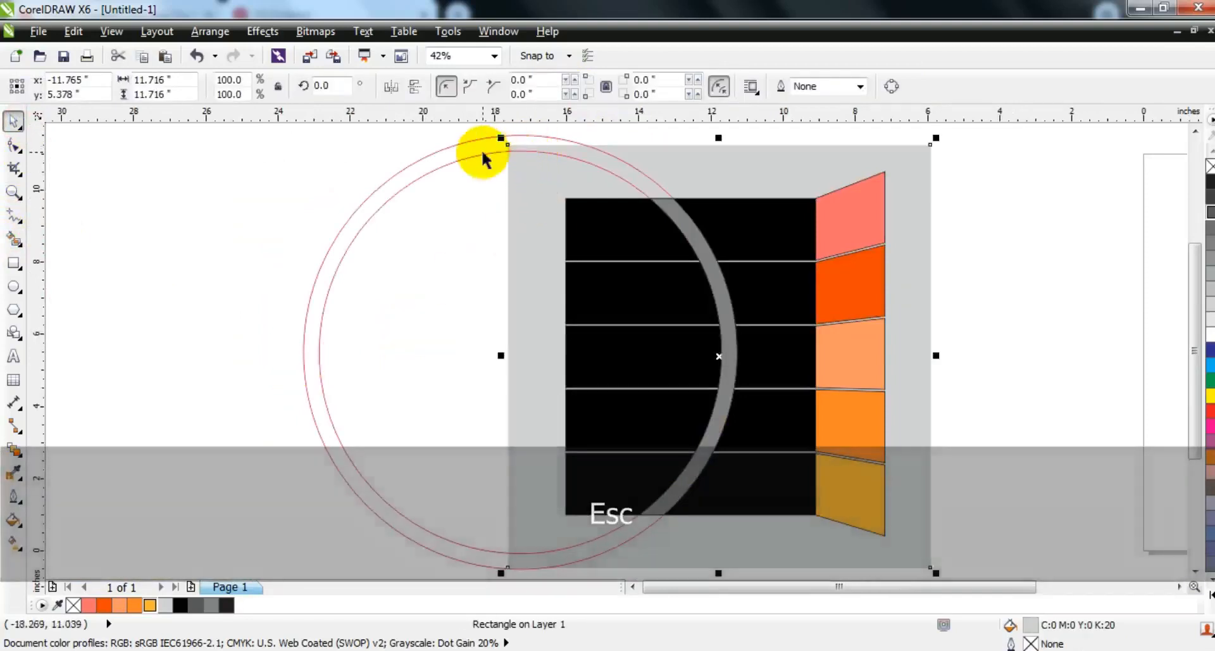
click(479, 150)
key(Delete)
click(473, 156)
key(Delete)
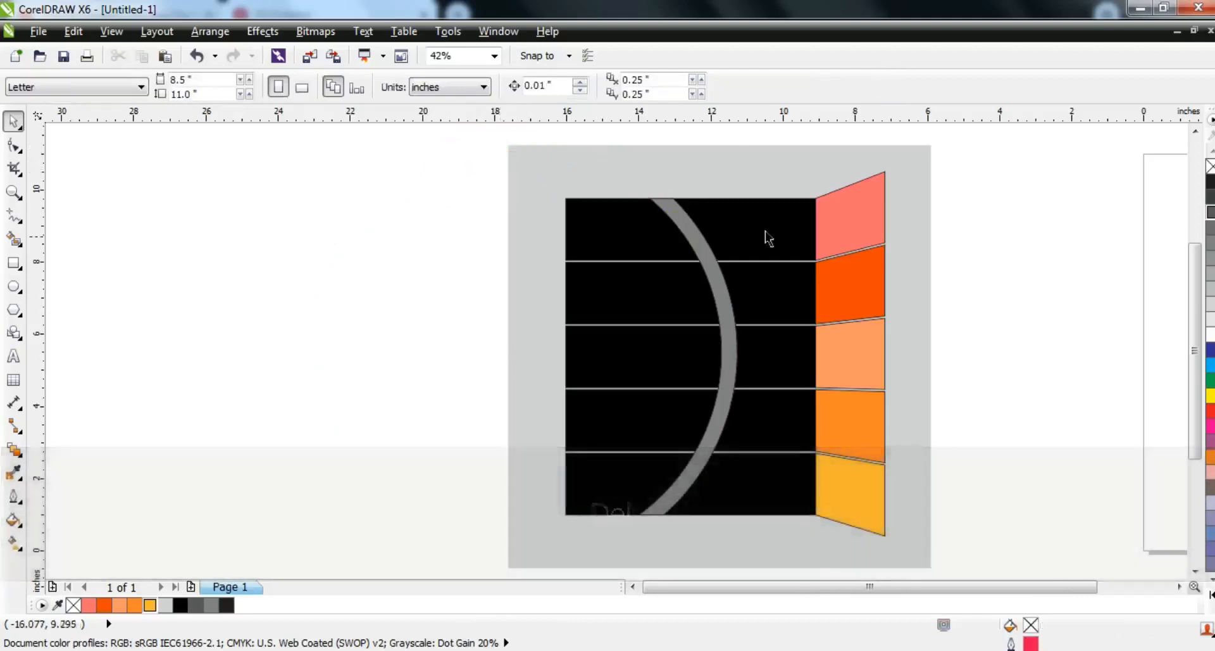
Step: Smart-fill the part of each of the five bars left of the curved band with 60% black
click(746, 226)
click(14, 239)
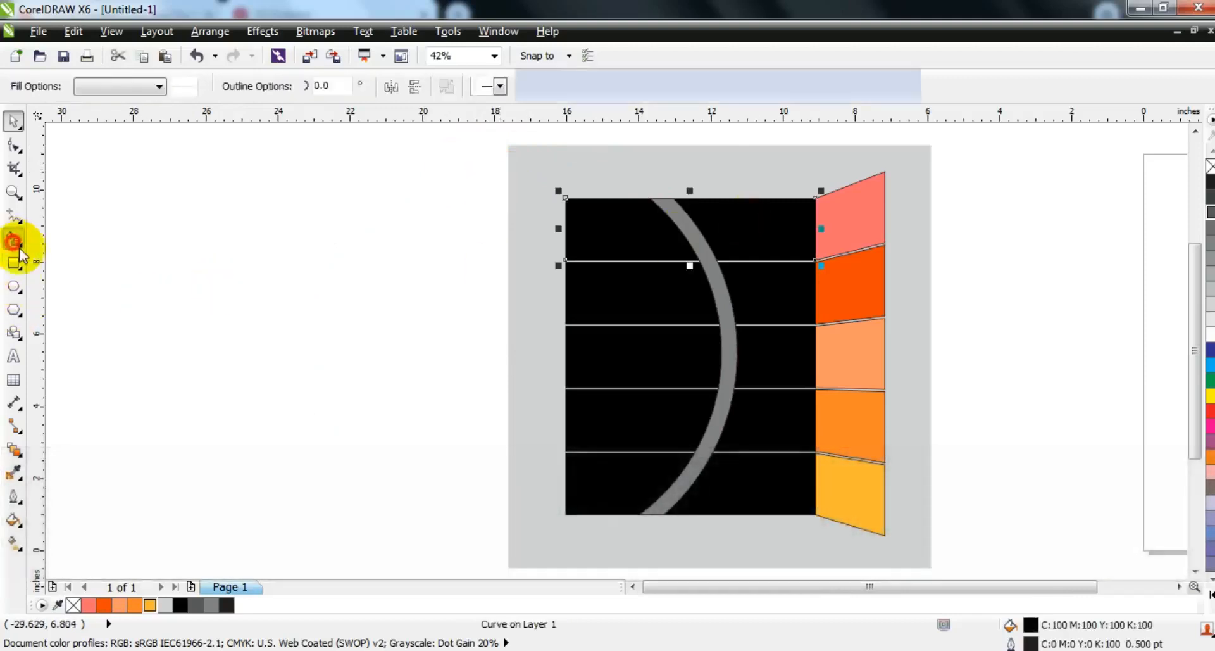
click(601, 249)
click(608, 289)
click(623, 351)
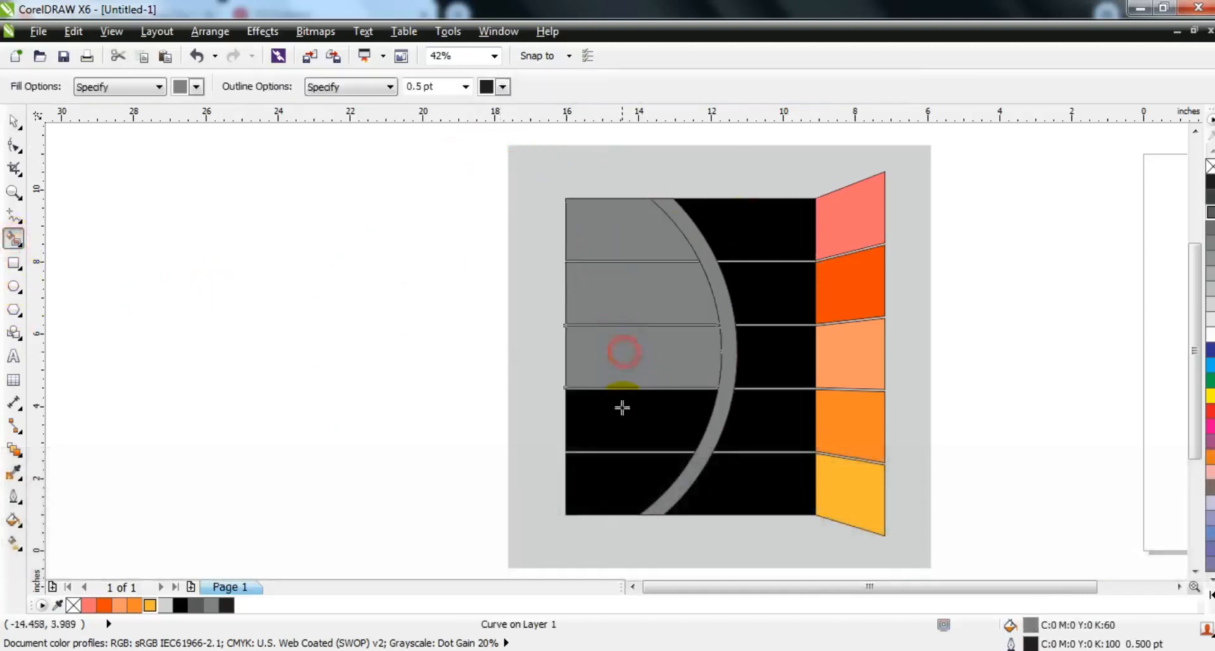
click(622, 413)
click(609, 480)
click(12, 122)
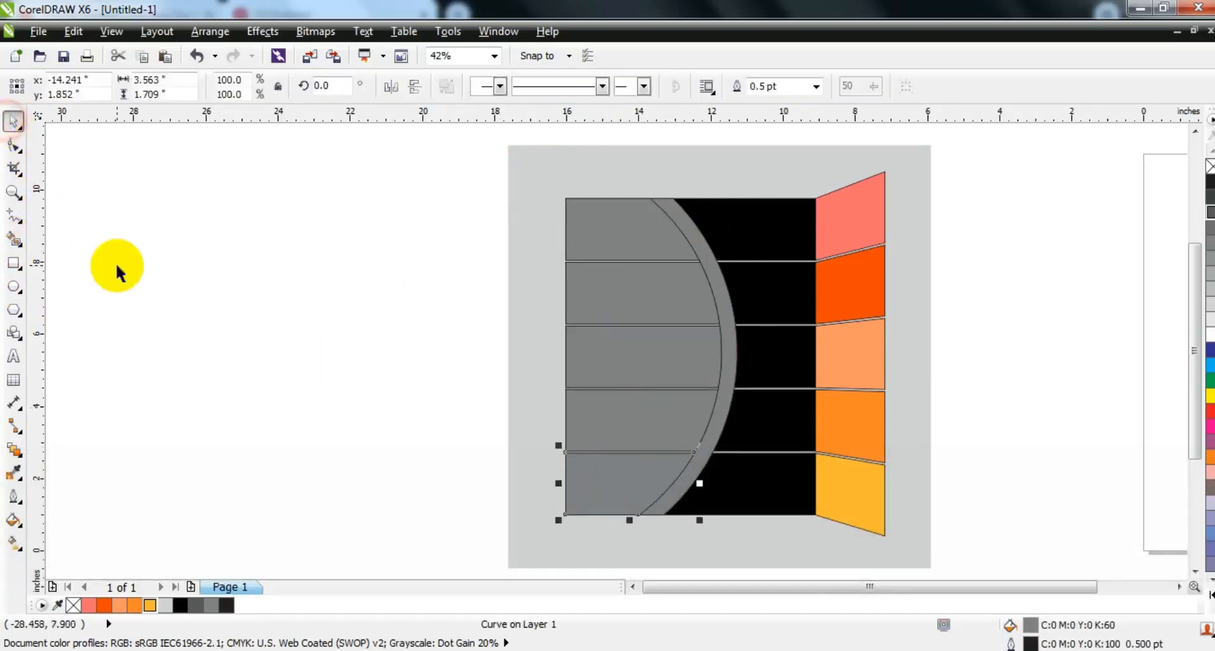
Step: Fill the top black bar with salmon and the second with orange-red from the document palette, matching their side panels
click(724, 210)
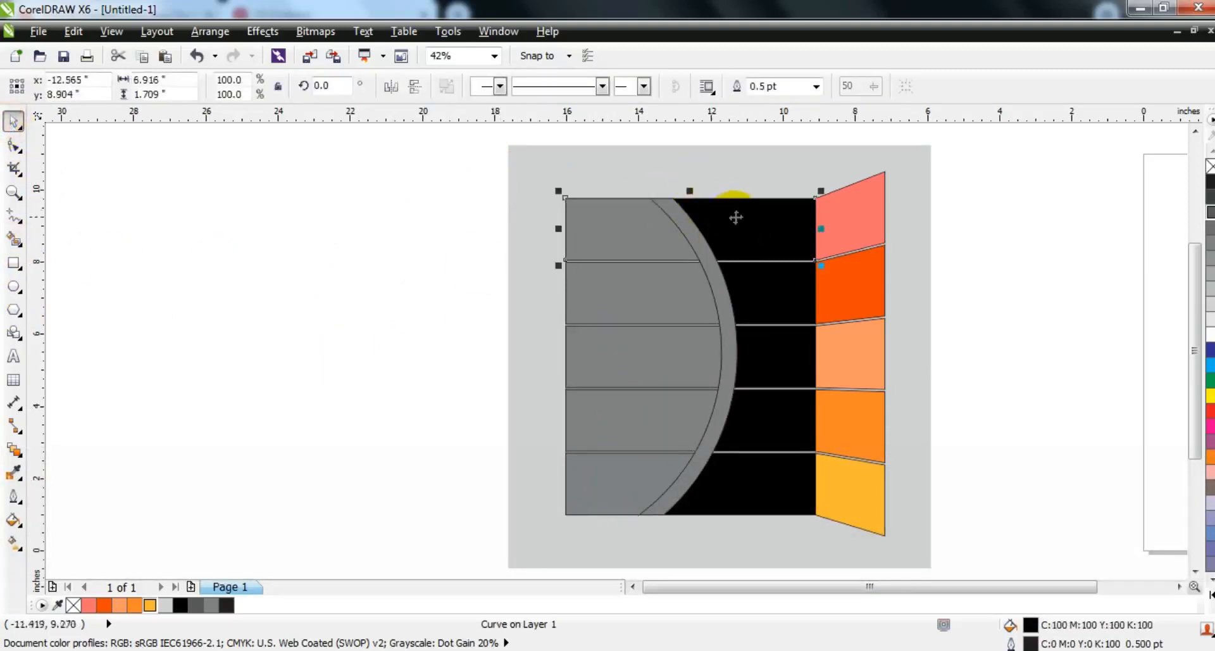
click(93, 606)
click(801, 300)
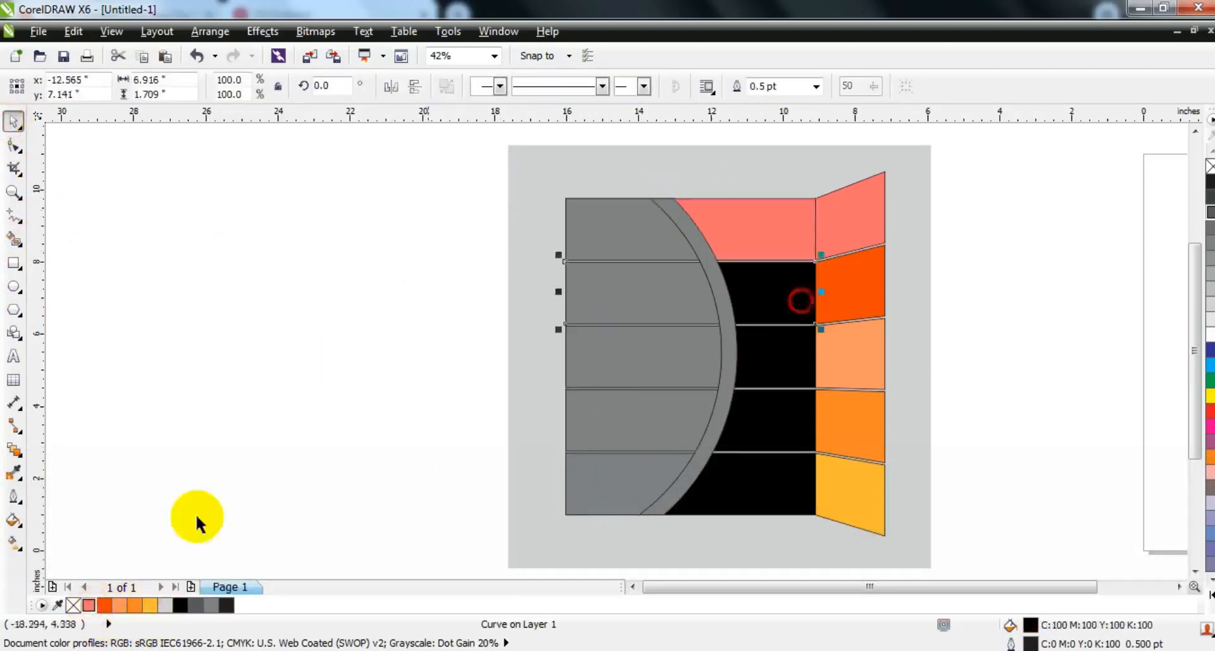
click(104, 605)
Step: Fill the third, fourth and fifth black bars with light orange, orange #FD8628 and yellow-orange from the document palette
click(781, 366)
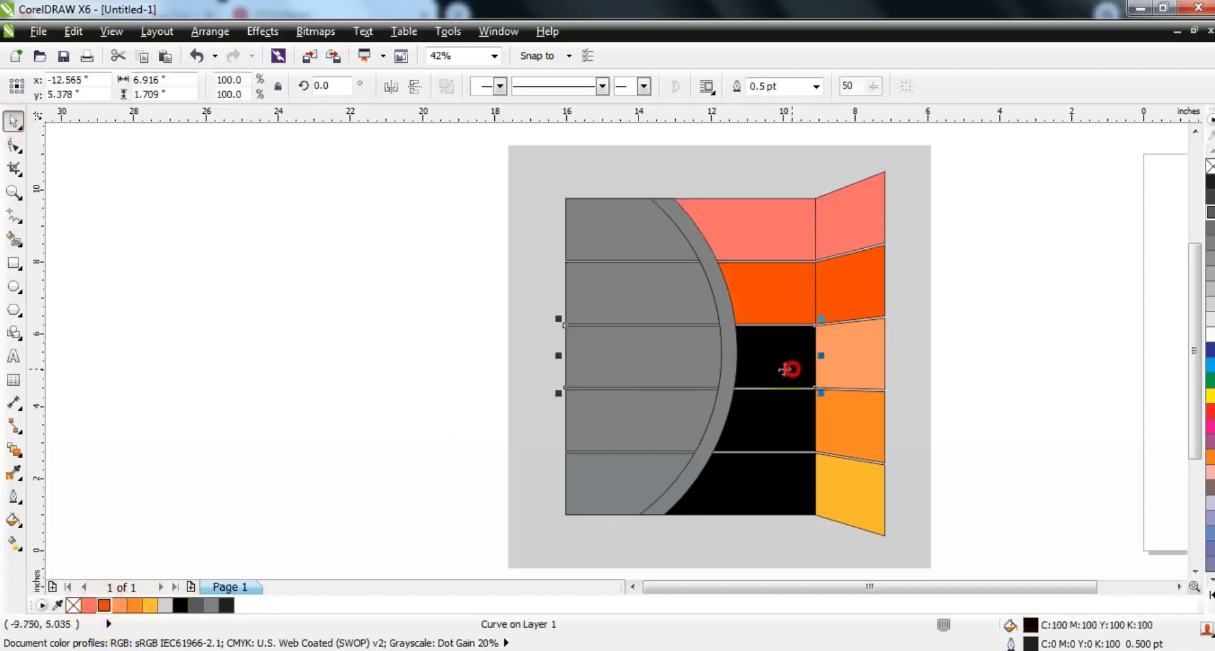
click(119, 605)
click(789, 431)
click(134, 605)
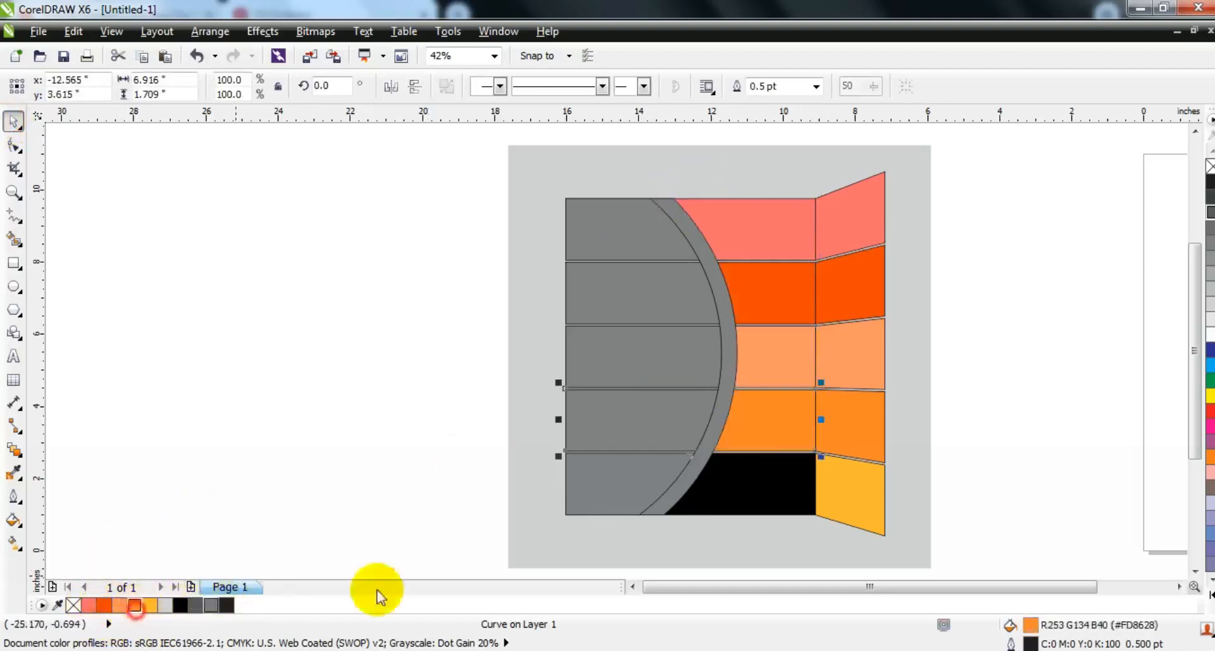
click(734, 503)
click(150, 605)
click(229, 393)
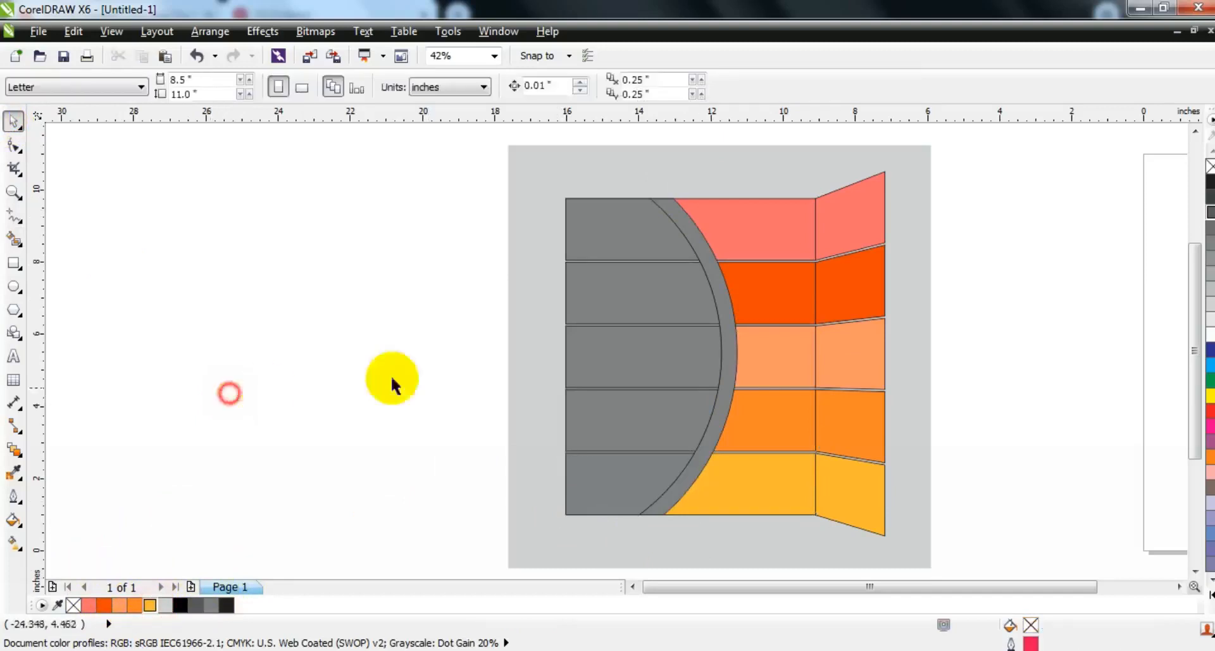
Step: Fill the curved band with white
click(725, 312)
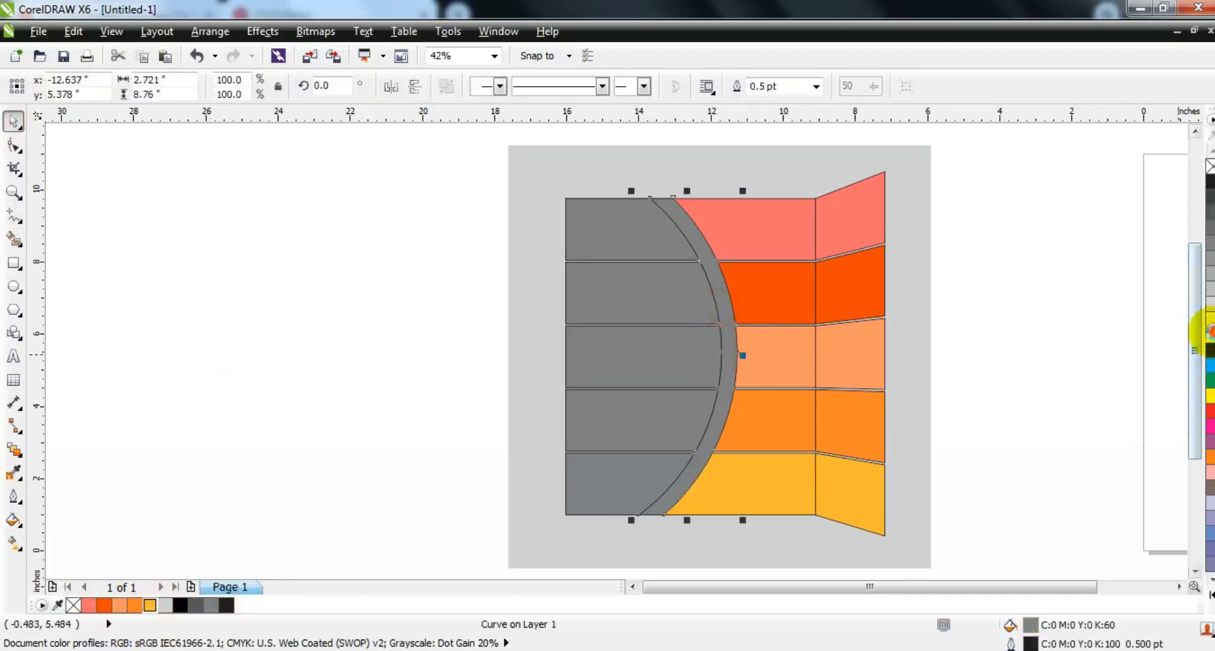
click(1210, 332)
click(381, 230)
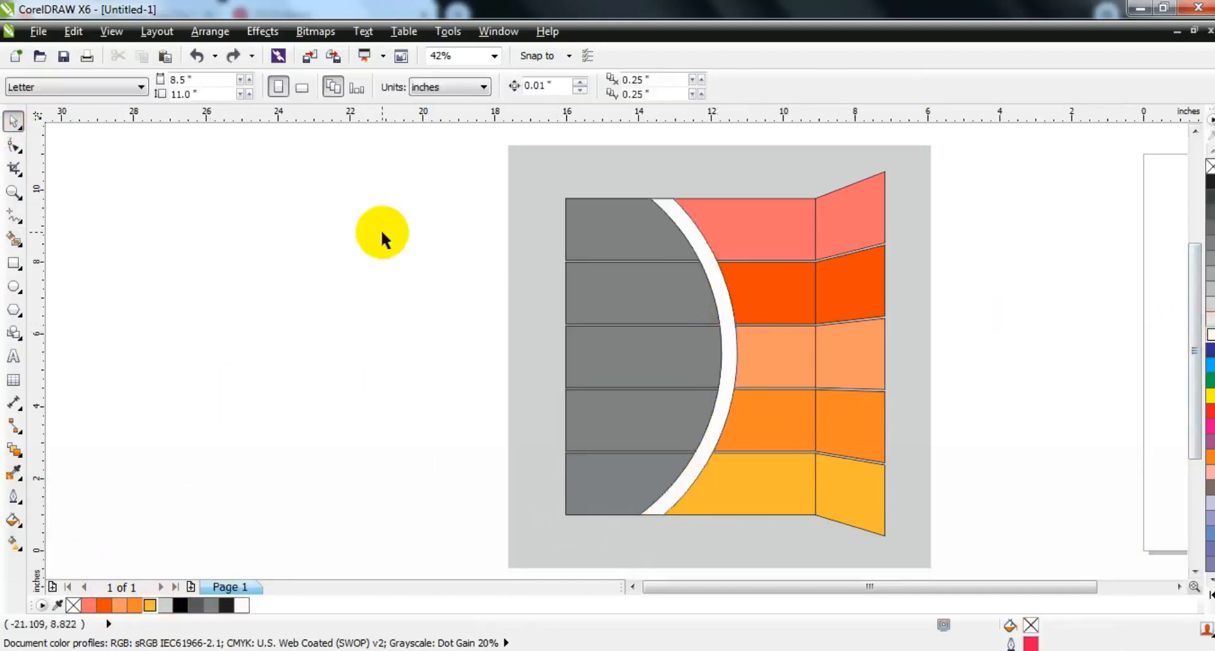
Step: Apply a linear fountain fill to the top gray section, running from gray at the curved band to white on the left
click(651, 236)
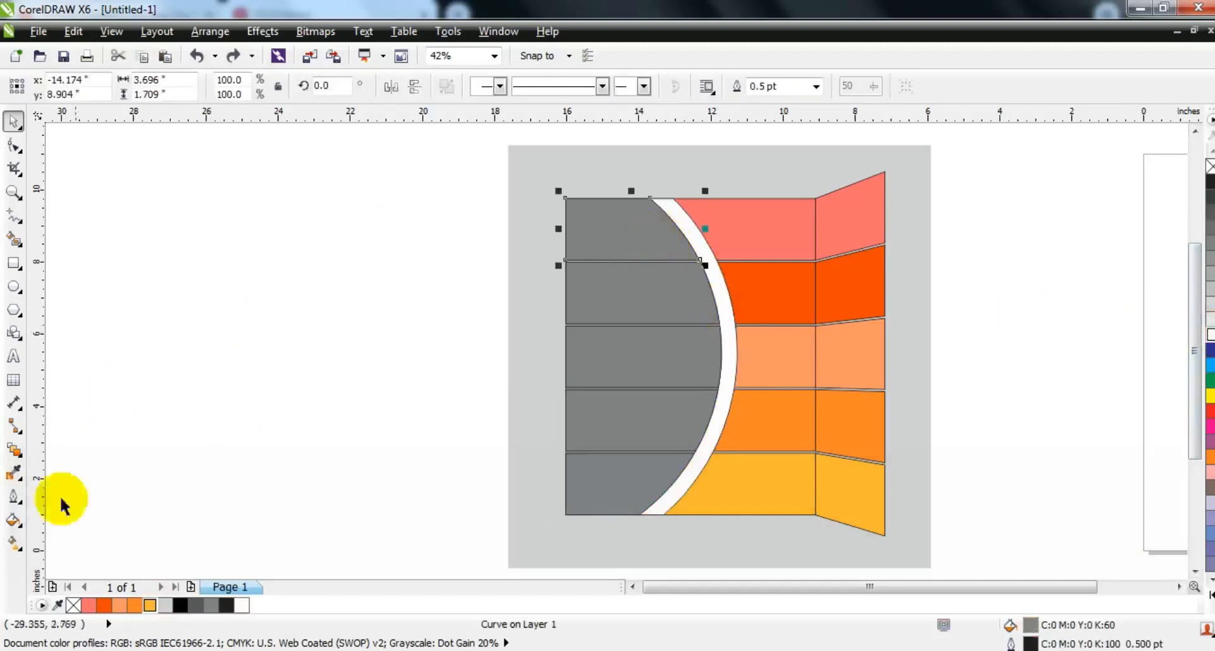
click(14, 541)
drag(705, 216, 611, 238)
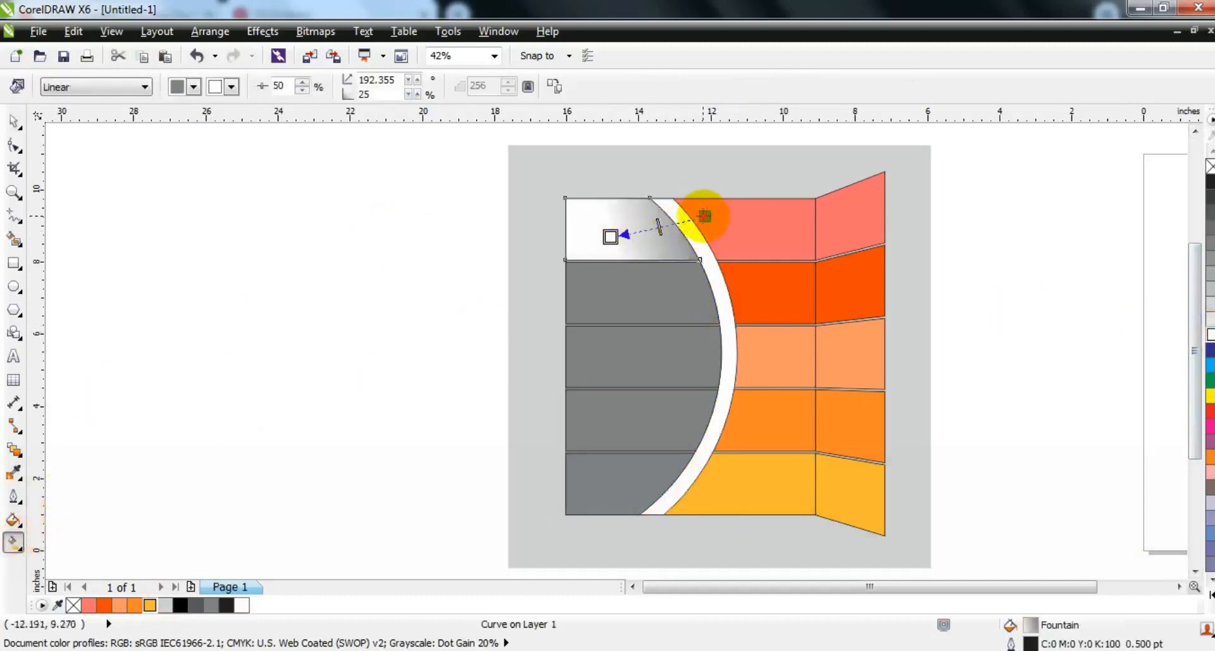
drag(704, 217, 729, 206)
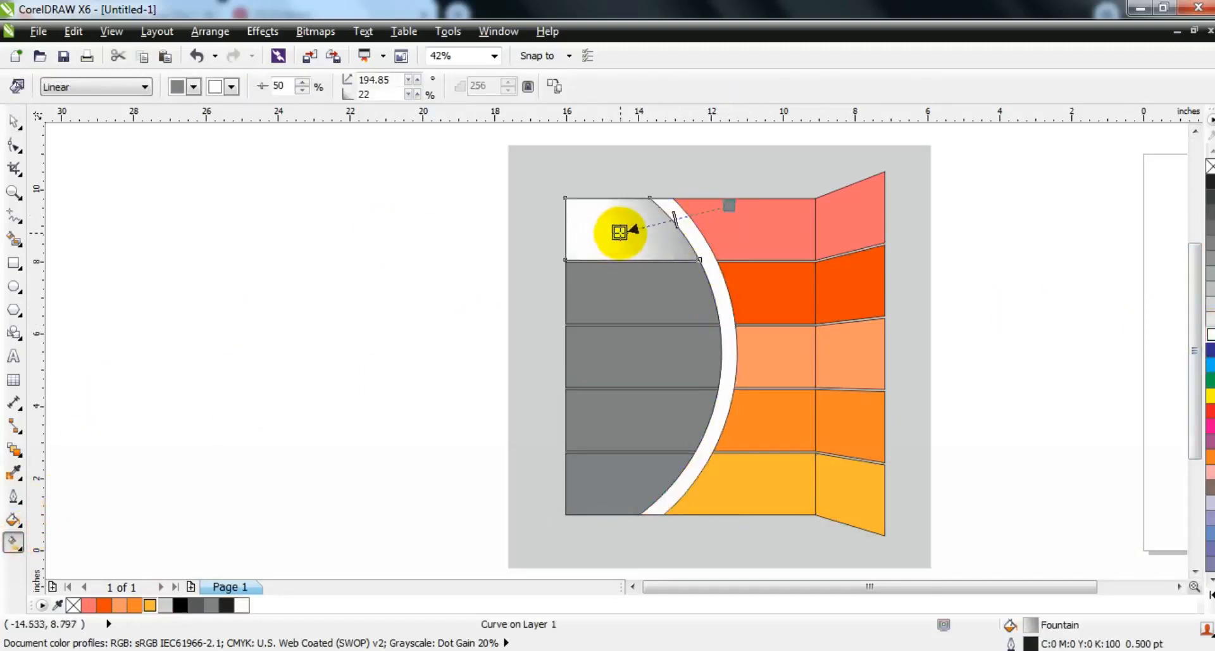
Step: Apply the same gray-to-white linear fountain fill to the other four gray sections, darkest beside the curved band
click(665, 293)
drag(757, 264, 672, 293)
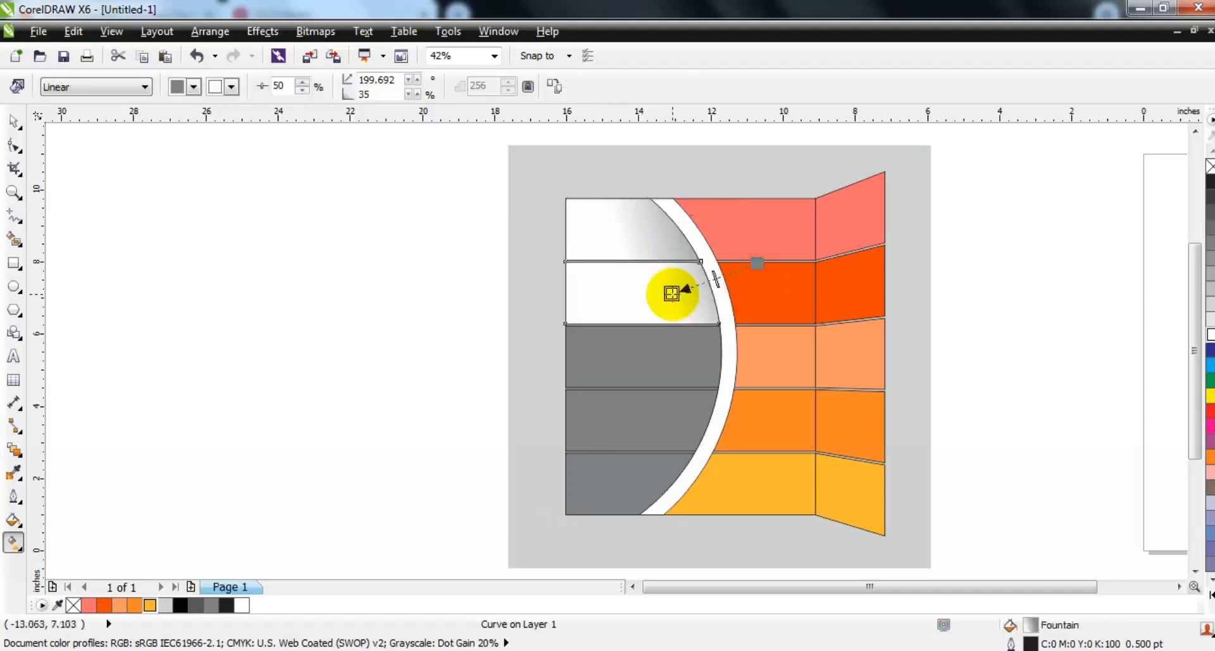
click(692, 339)
drag(784, 367, 694, 361)
click(699, 424)
drag(816, 455, 662, 414)
click(659, 488)
drag(737, 500, 614, 496)
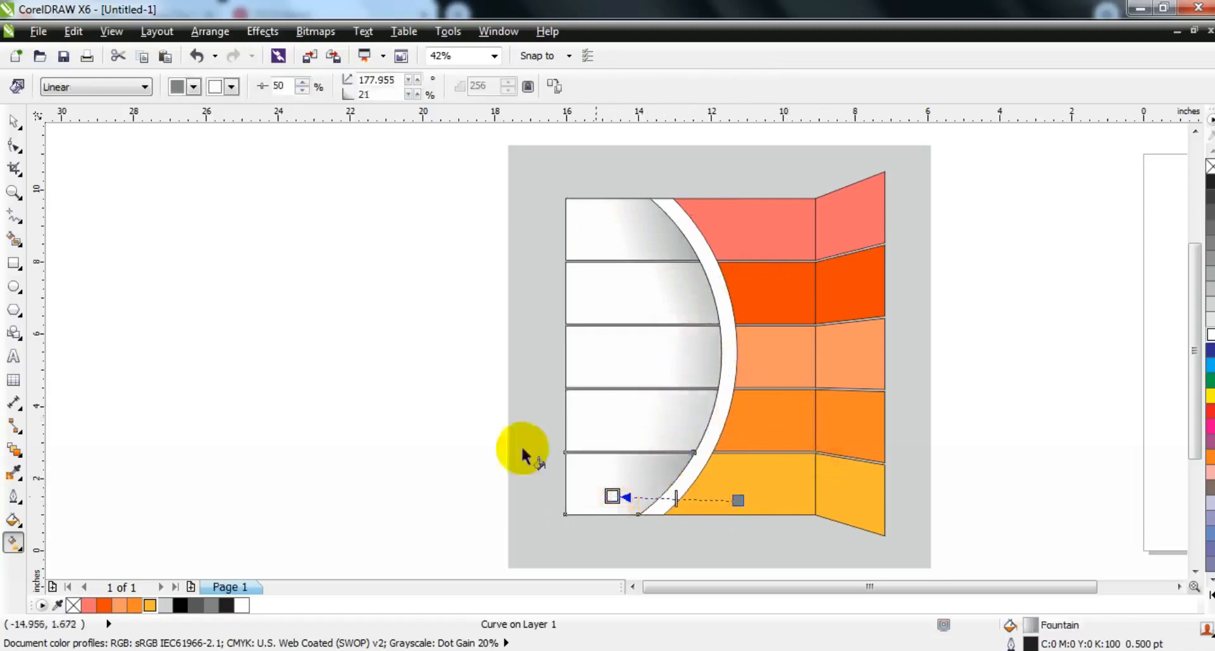
Step: Remove the outlines from the white curved band and from all the bars, gradient sections and side panels
click(14, 120)
click(306, 239)
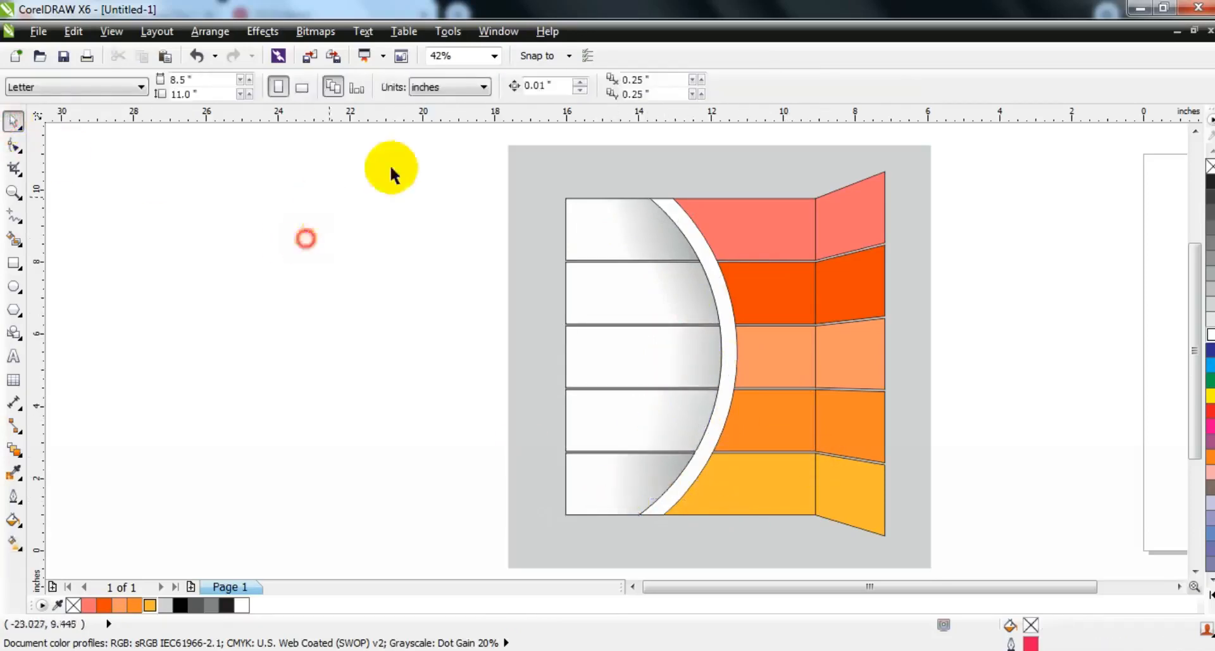
click(703, 260)
right_click(1210, 165)
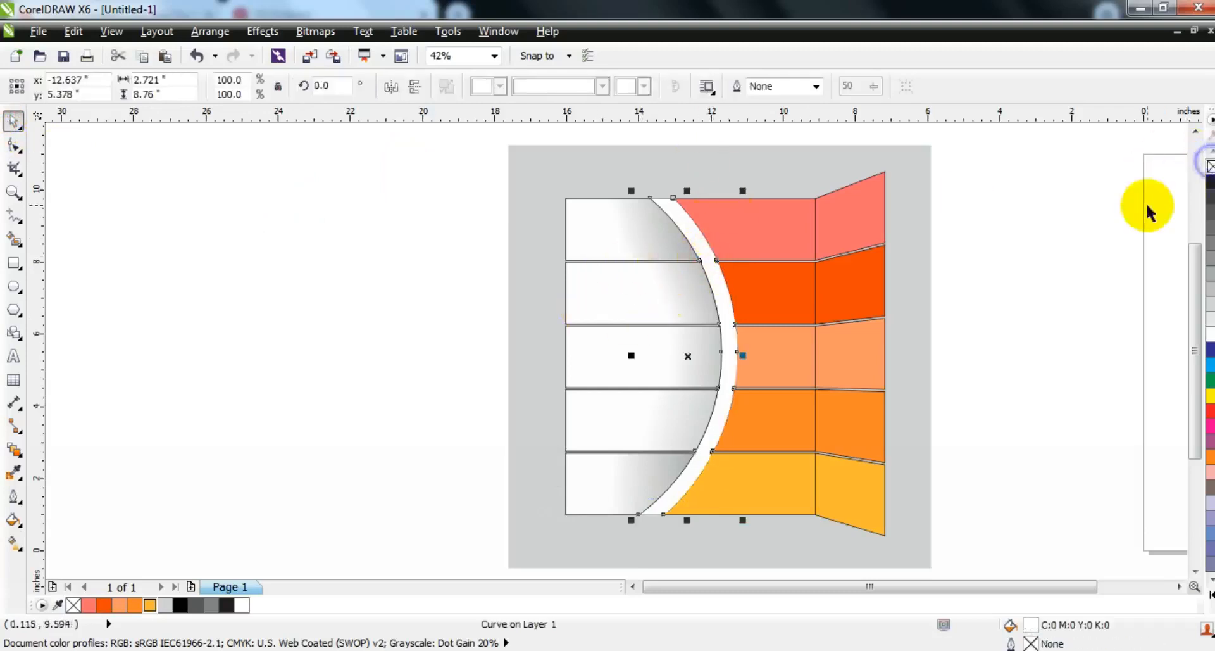
click(1148, 209)
drag(467, 167, 903, 543)
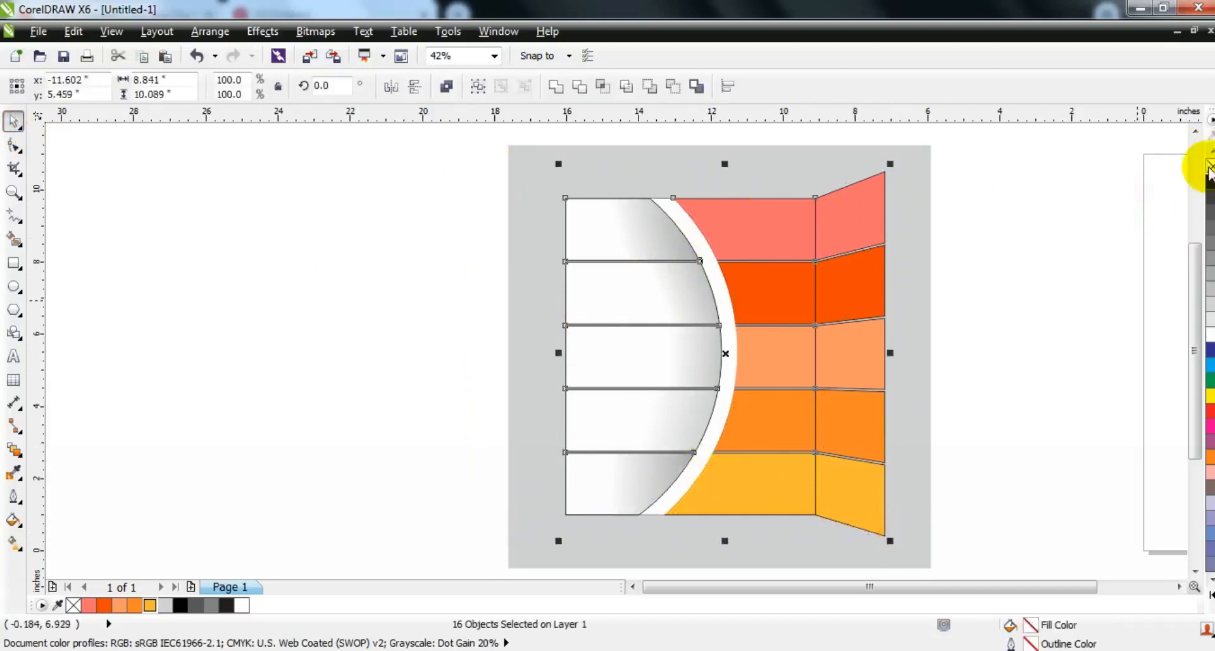
right_click(1210, 168)
click(1070, 221)
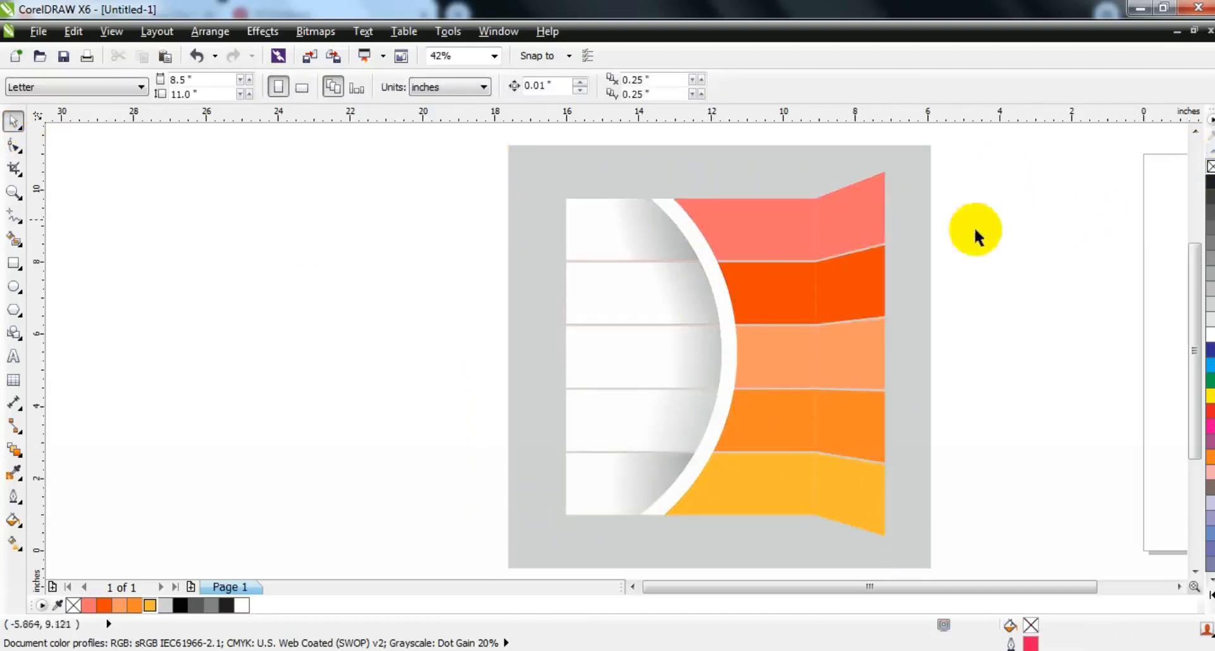
Step: Adjust the linear fountain fills of the top three white sections, moving their gray ends farther outside the curved band for softer shading
click(656, 250)
key(g)
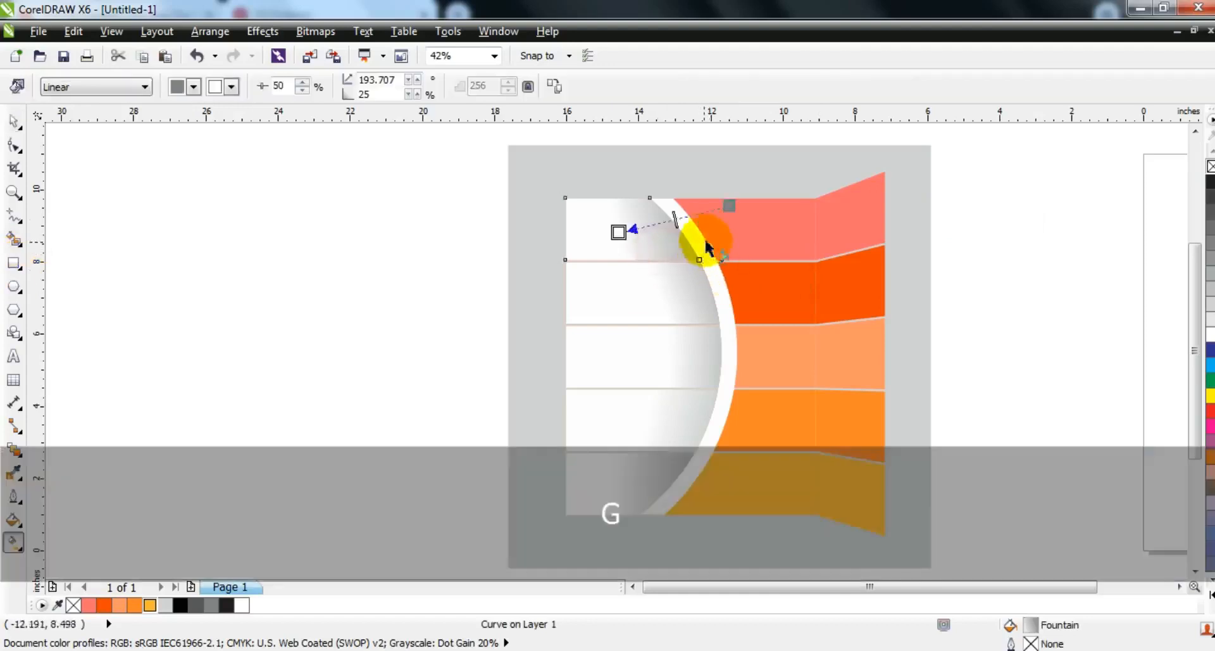
drag(727, 203, 757, 188)
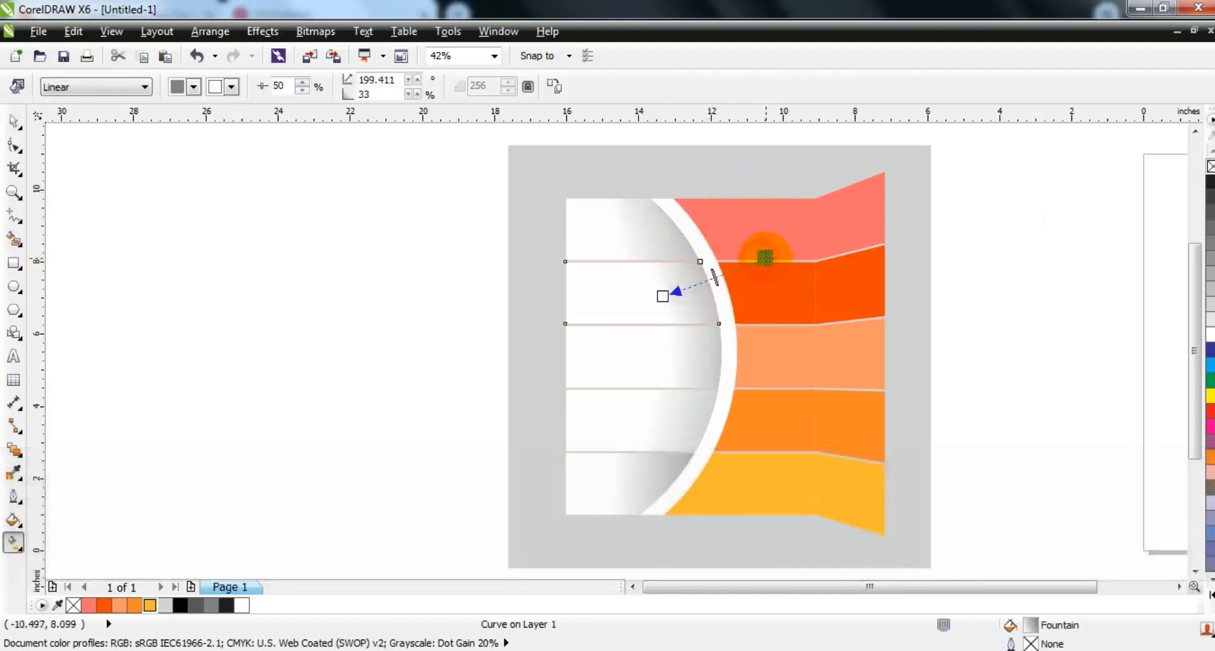
click(706, 355)
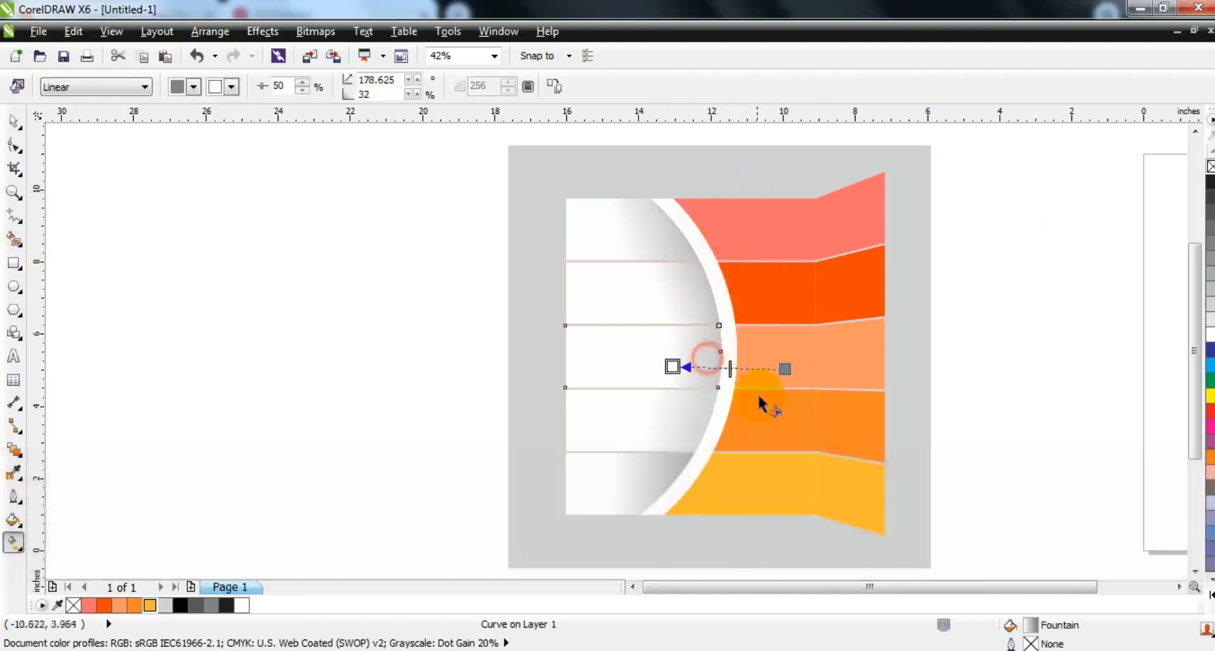
click(13, 125)
drag(367, 168, 884, 532)
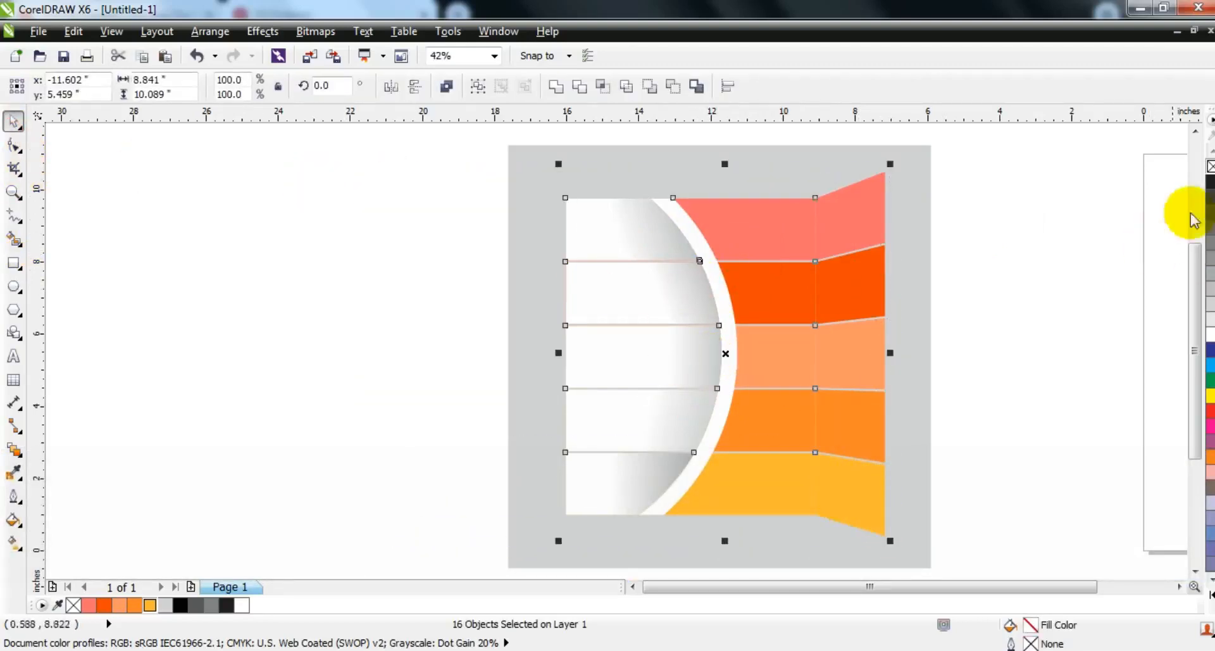
click(1119, 251)
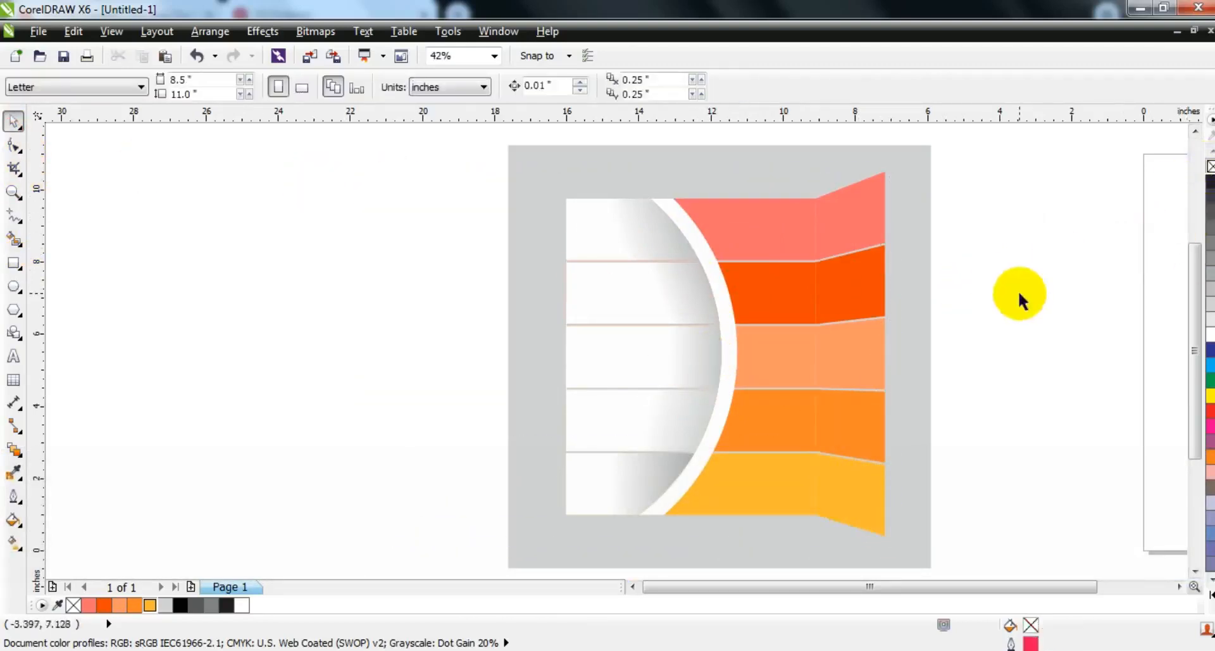
Step: Draw a rectangle about 1.27 by 8.74 inches along the inner side of the fold across all five bars and fill it black
click(14, 264)
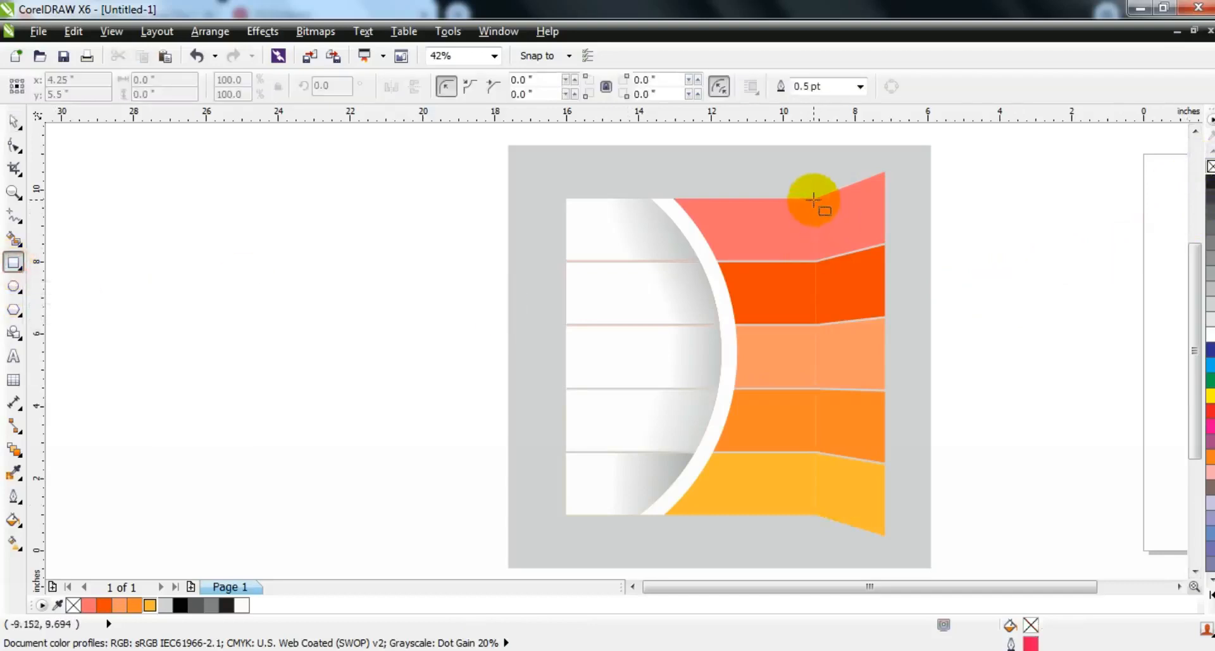
drag(813, 198, 768, 516)
click(15, 123)
right_click(181, 605)
click(181, 604)
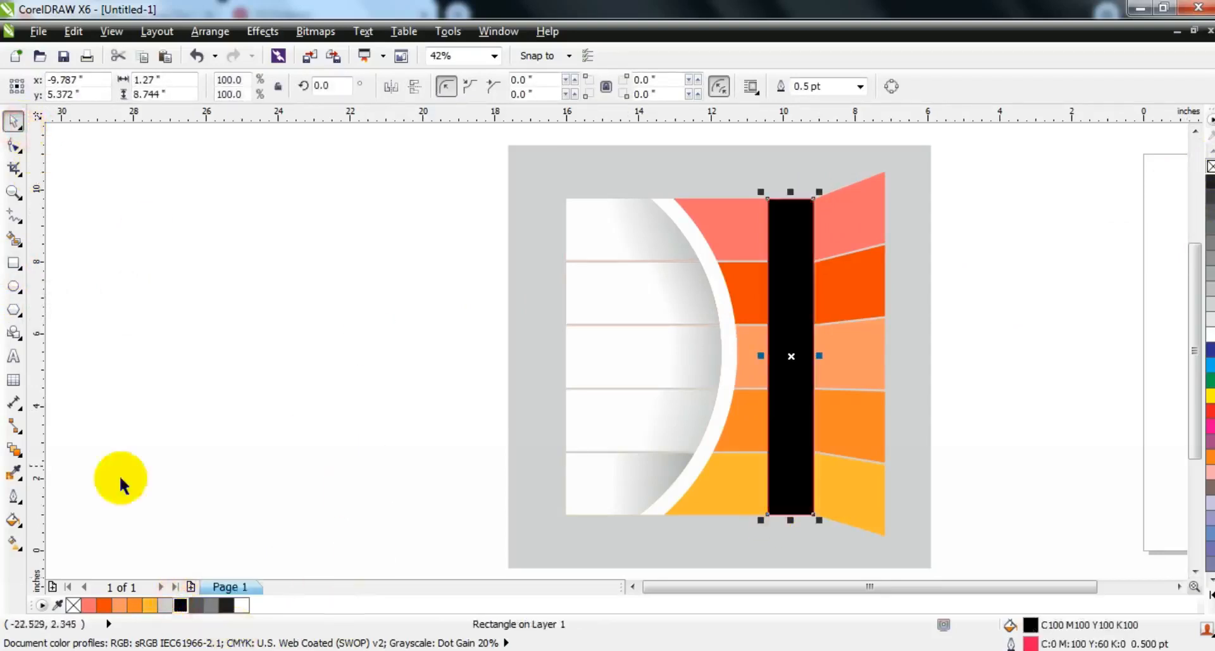
Step: Apply a linear transparency to the black rectangle so it fades from the fold toward the curved band
click(22, 456)
click(37, 563)
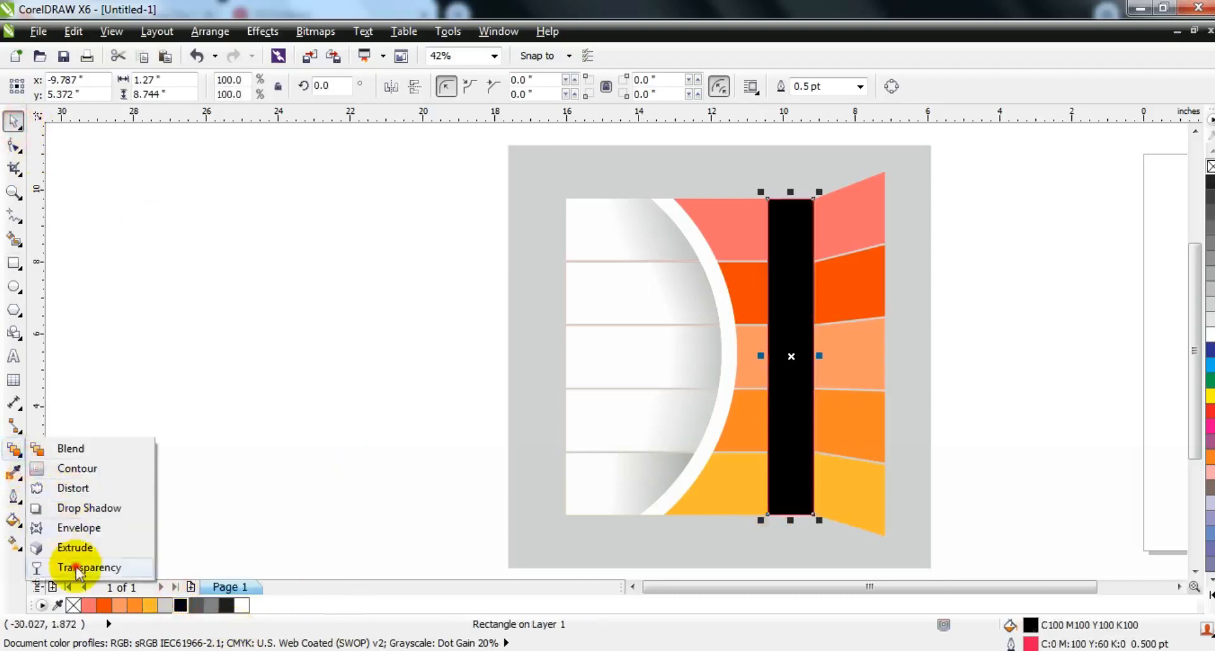
drag(1030, 300, 774, 312)
drag(1031, 299, 1022, 302)
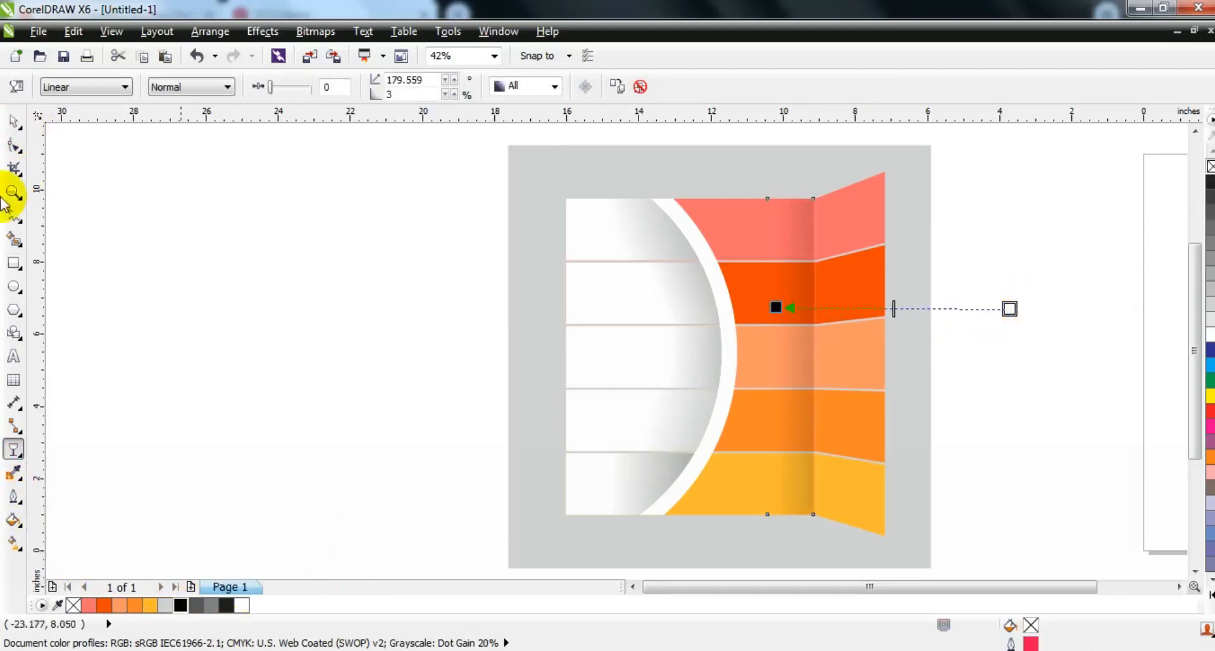
click(14, 120)
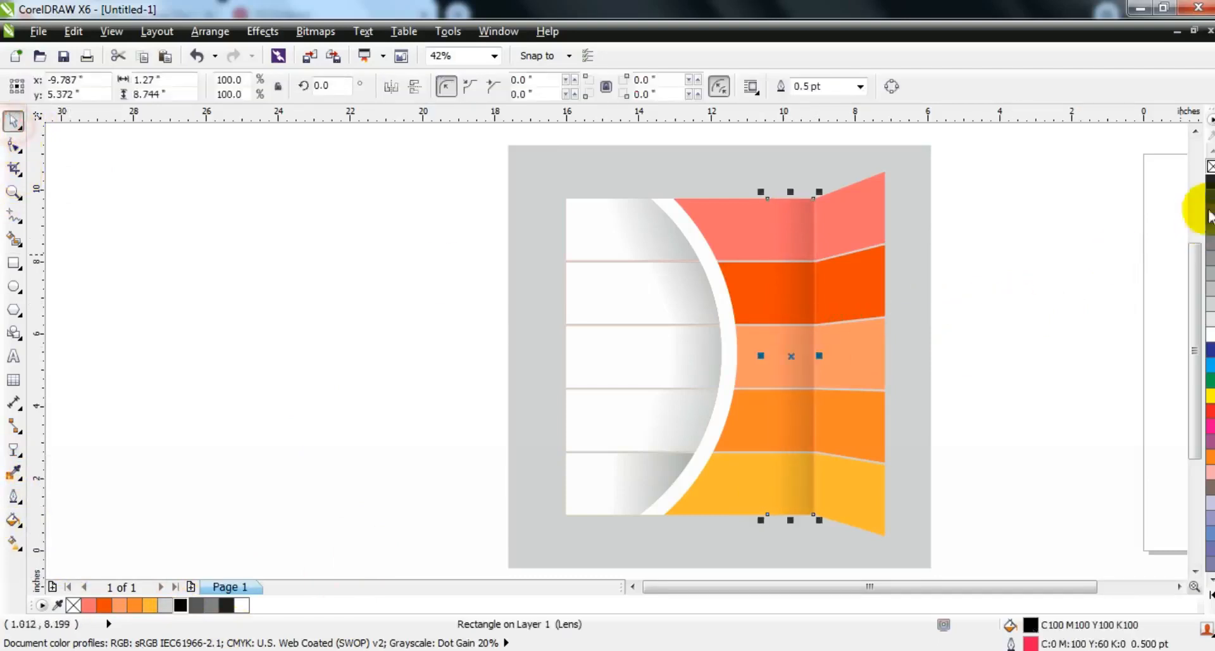
click(1086, 260)
Step: Scale the whole infographic down to about 8.65 by 9.87 inches and shift it slightly right within the gray square
drag(951, 214, 551, 537)
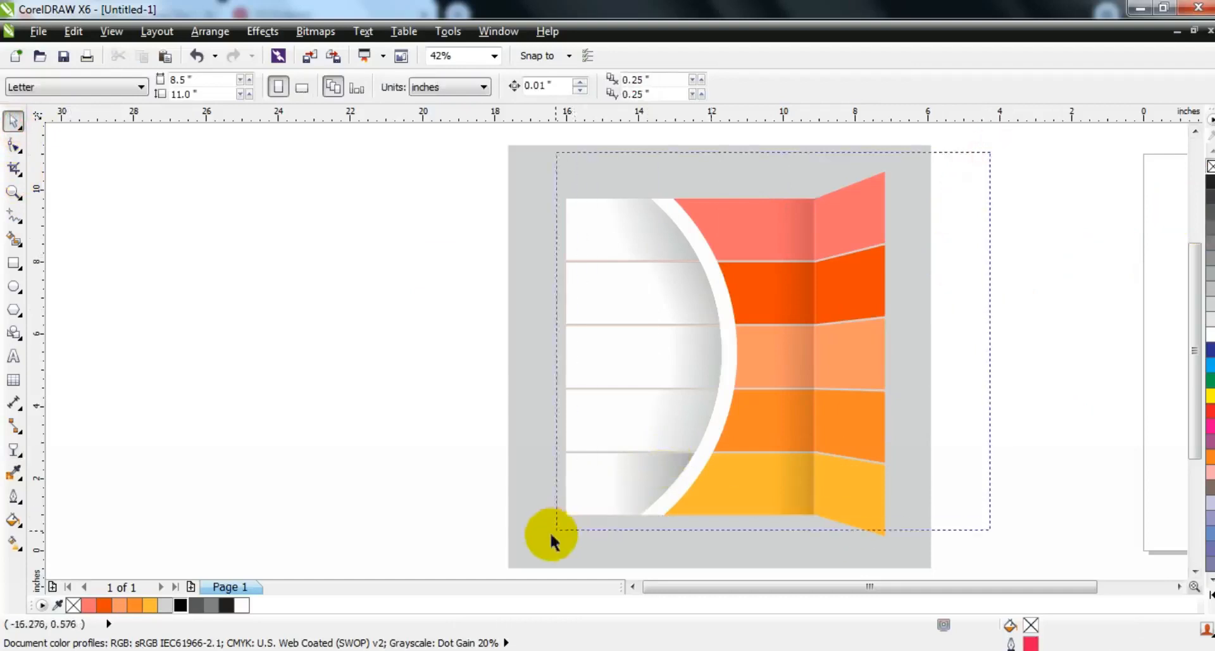
drag(557, 163, 566, 171)
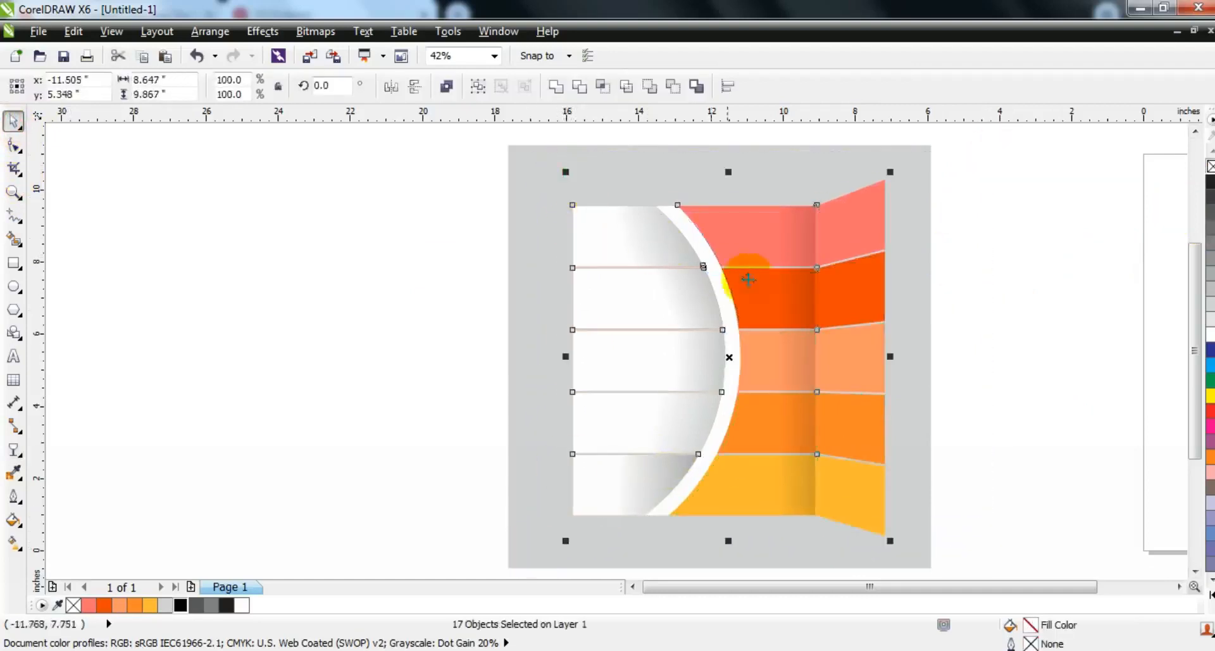
drag(763, 279, 769, 276)
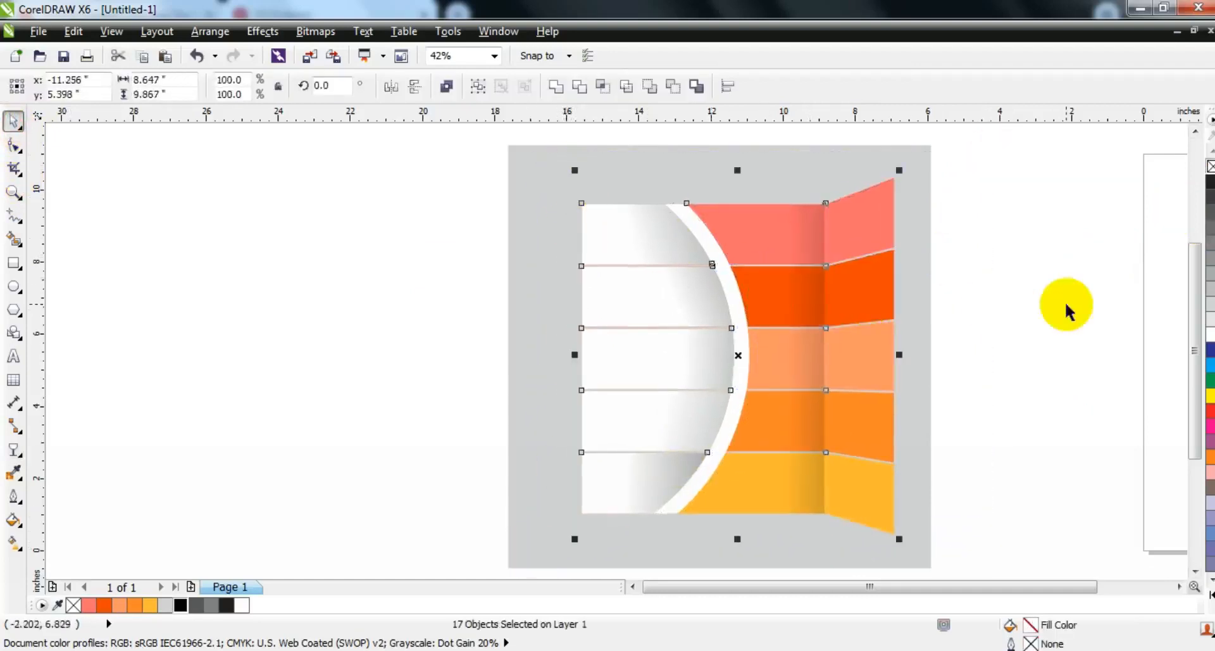
click(1066, 307)
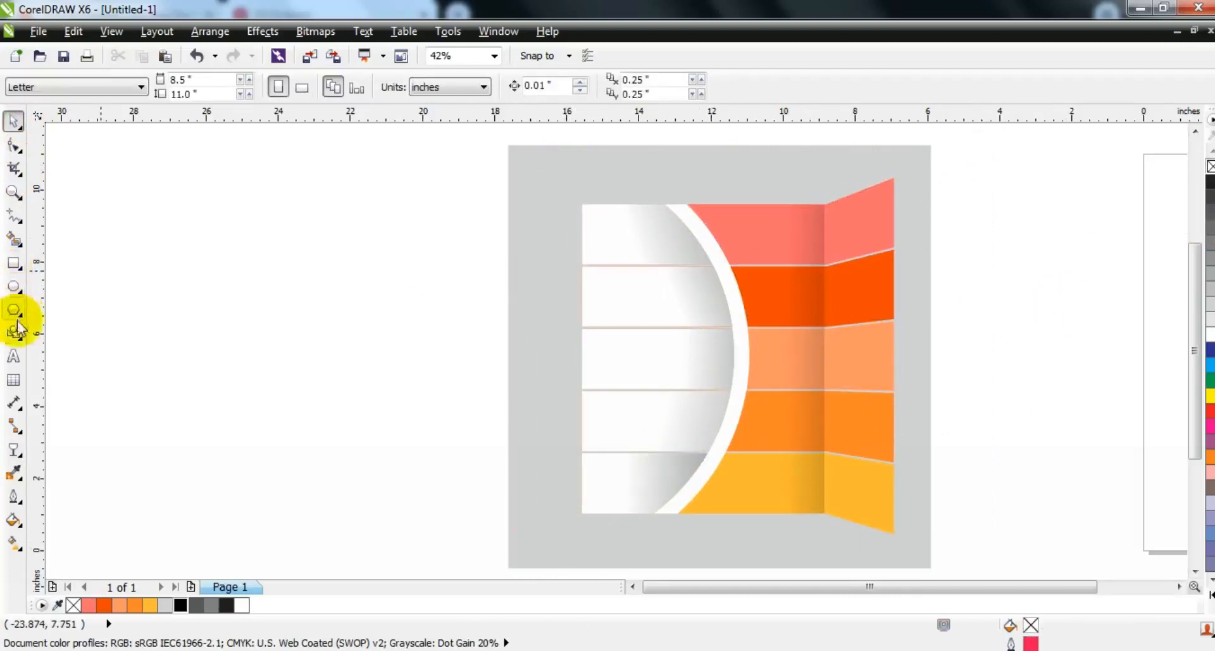
Step: Add artistic text with the numbers 1 to 5 on separate lines and format it in bold Rockwell
click(14, 356)
click(148, 294)
key(Return)
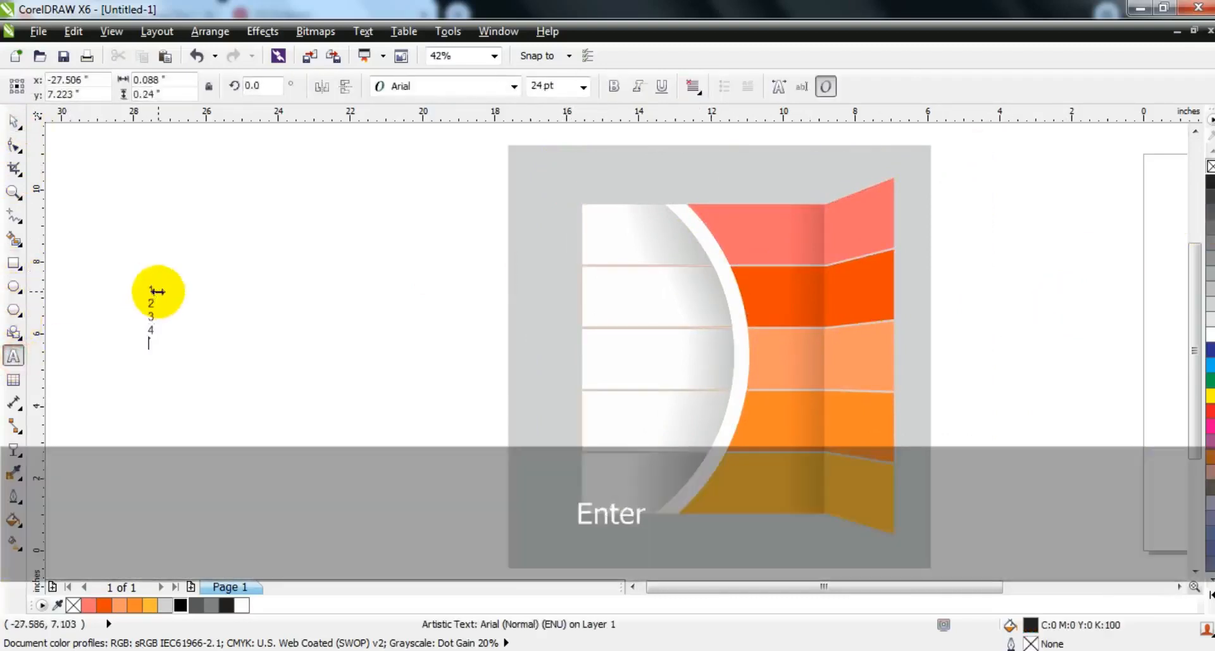
click(14, 120)
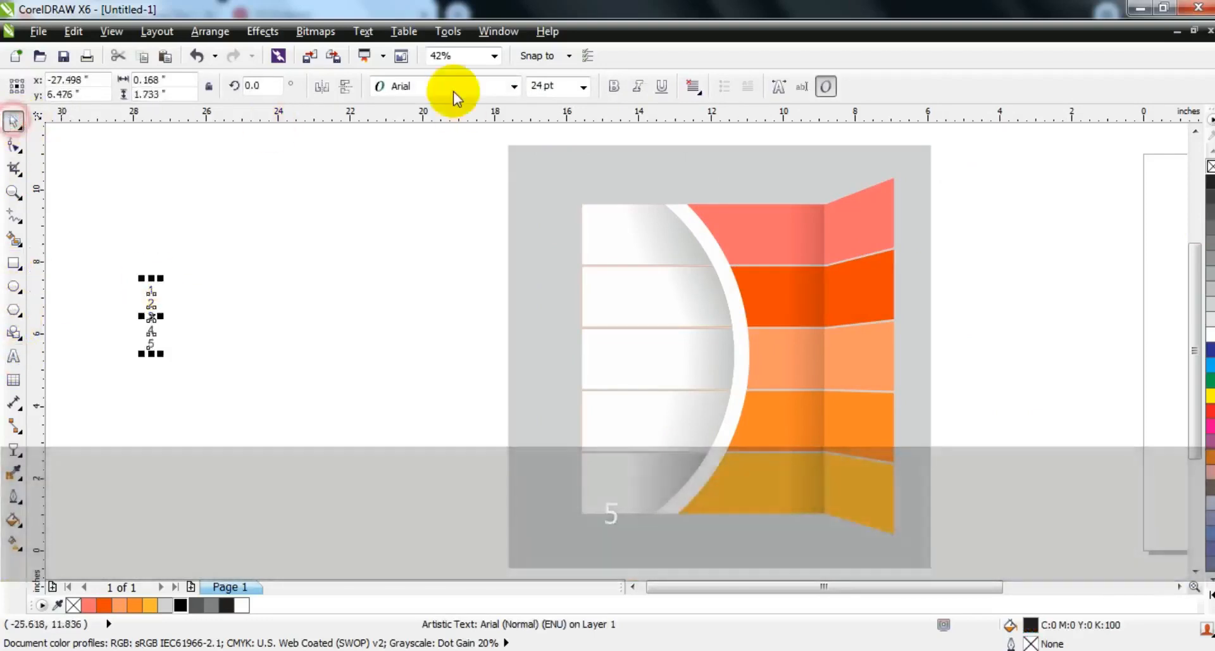
click(448, 87)
mouse_move(443, 124)
click(443, 124)
click(613, 86)
Step: Enlarge the column of numbers and increase its line spacing so each digit matches the height of one bar
drag(160, 356, 407, 542)
click(13, 146)
drag(142, 538, 198, 396)
click(13, 120)
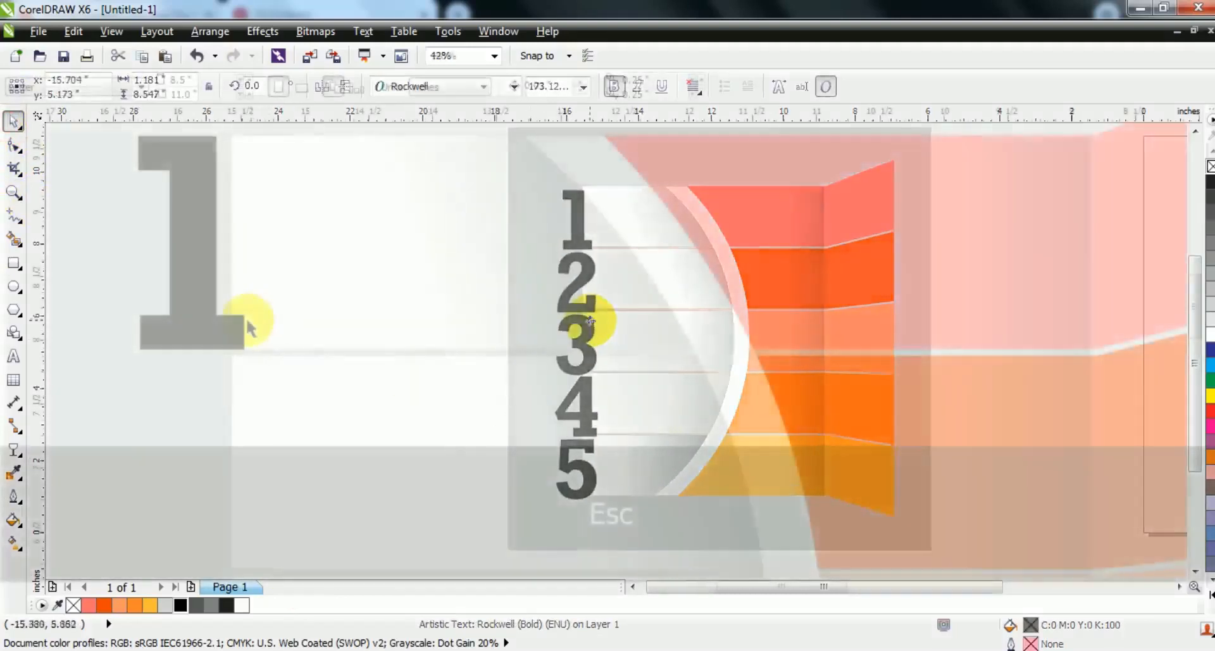
Step: Bottom-align the number 1 with the top white section and weld the two into one shape
shift+click(474, 292)
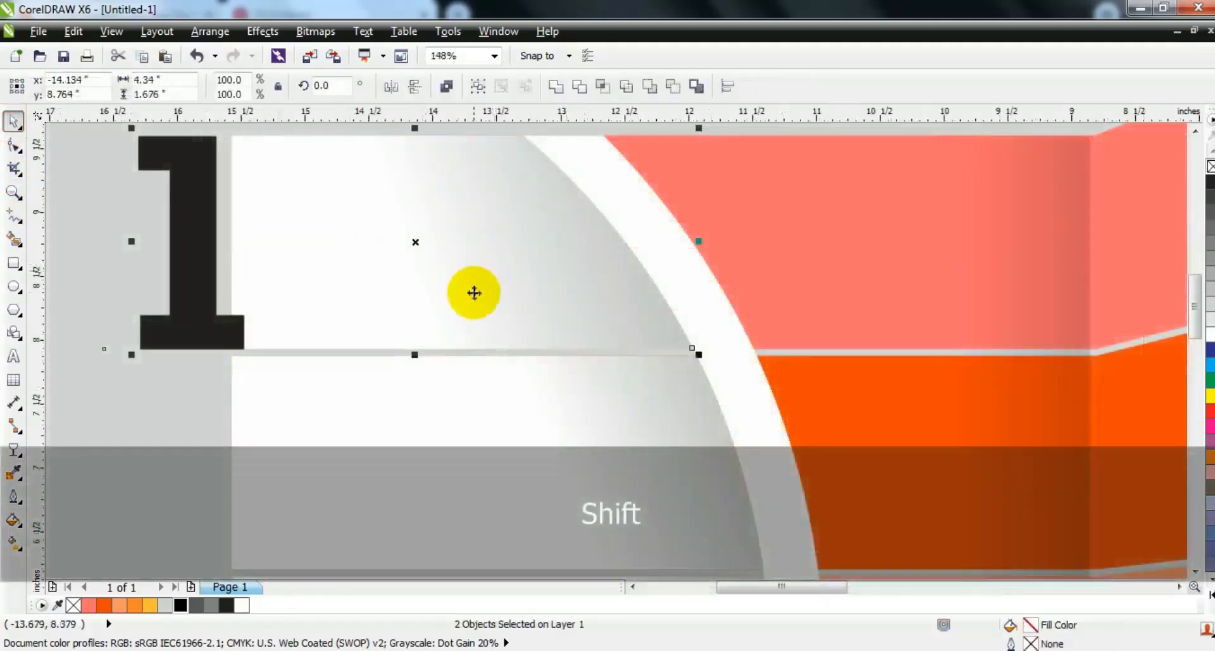
key(b)
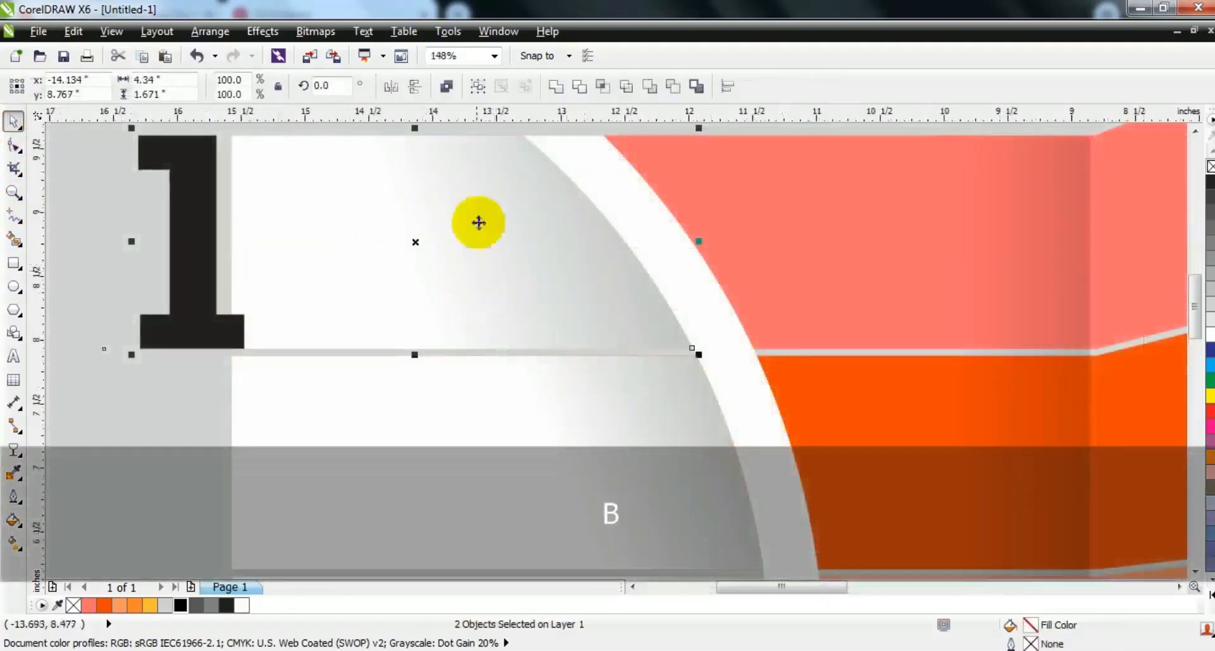
click(560, 87)
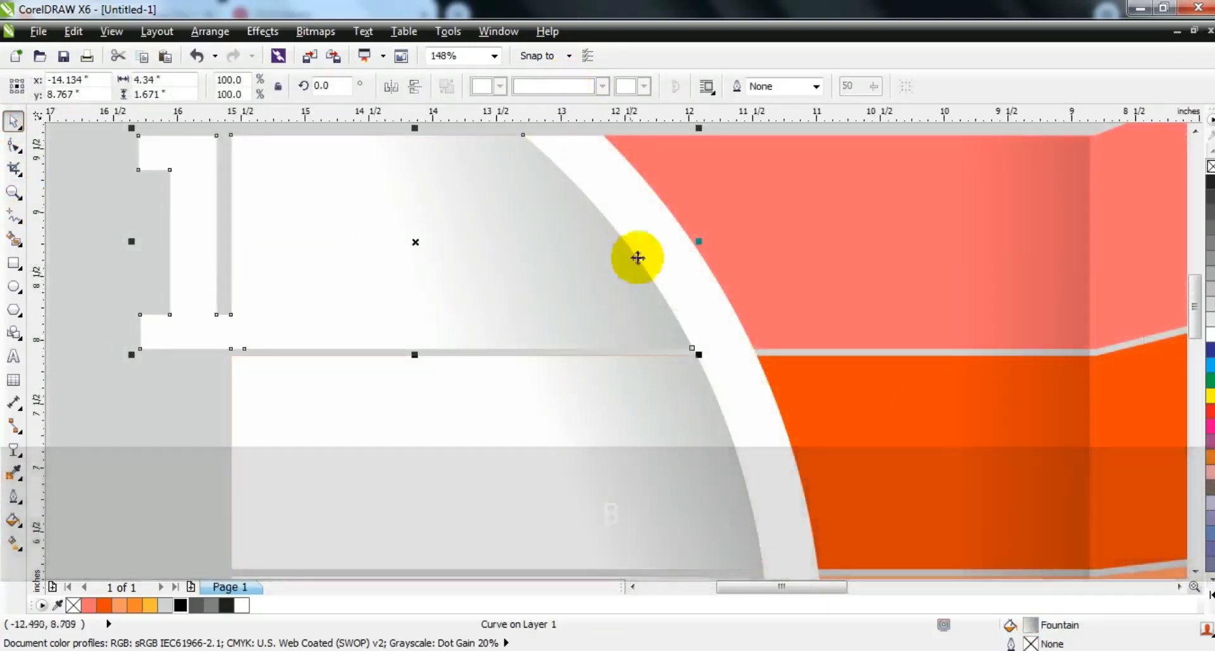
key(F3)
key(Escape)
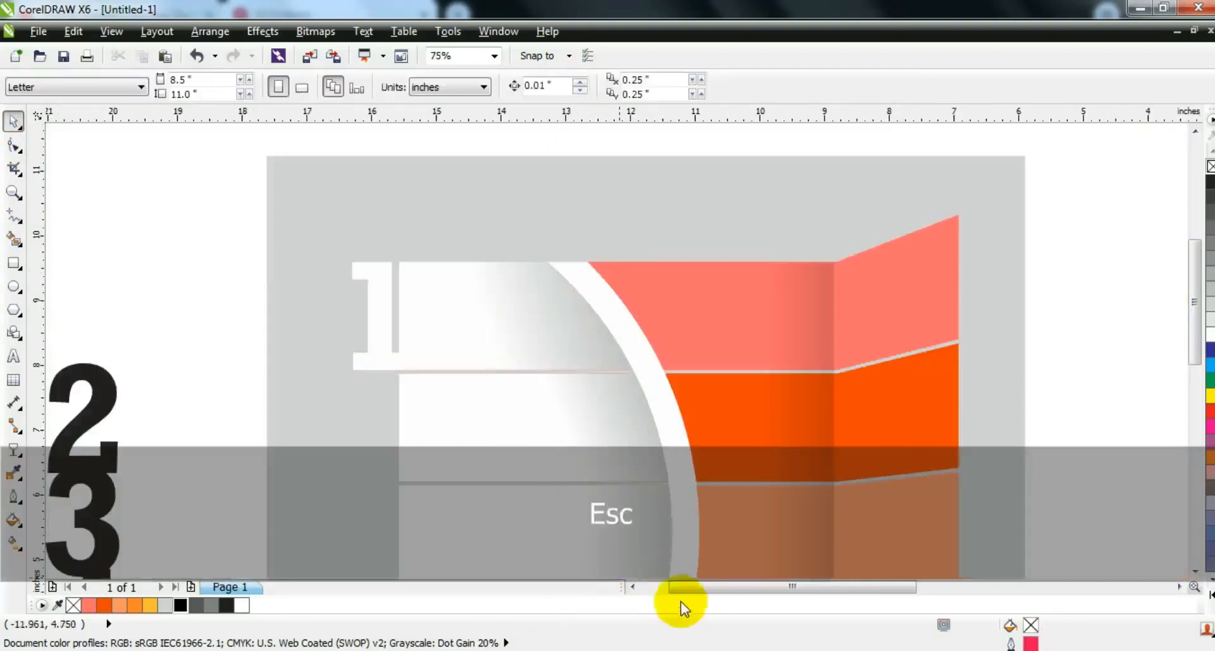
Step: Shorten the second white section from its left end and place the number 2 so it overlaps that end
click(632, 586)
drag(190, 419, 386, 443)
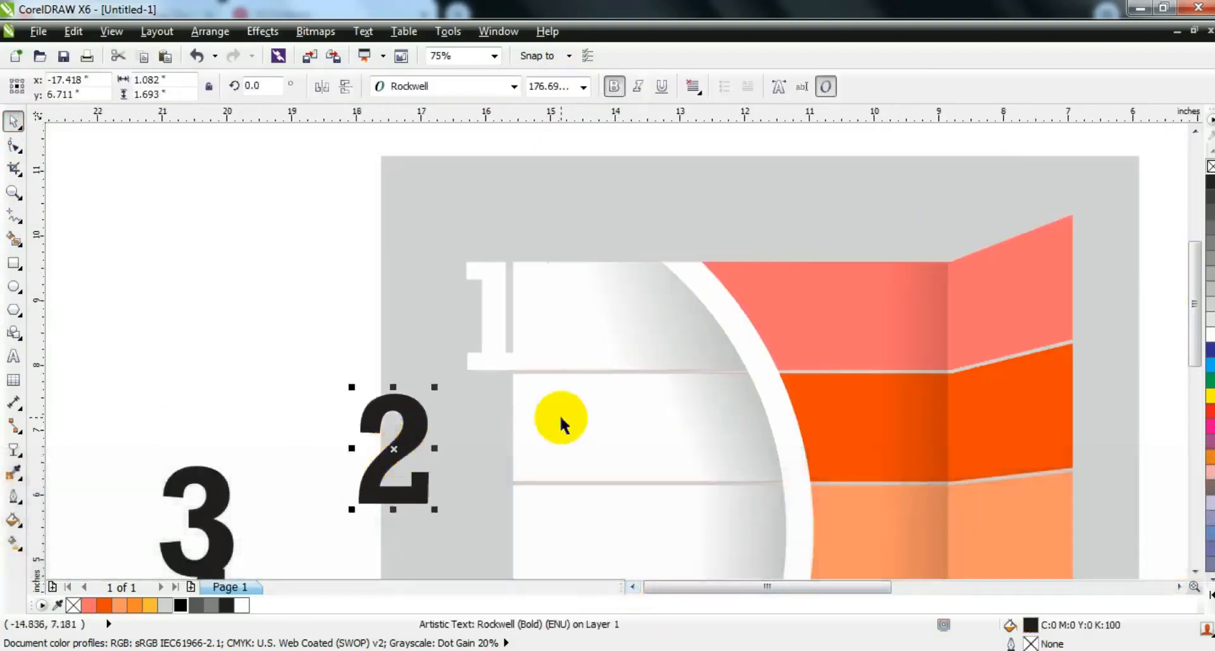
click(560, 418)
click(14, 146)
key(ctrl+q)
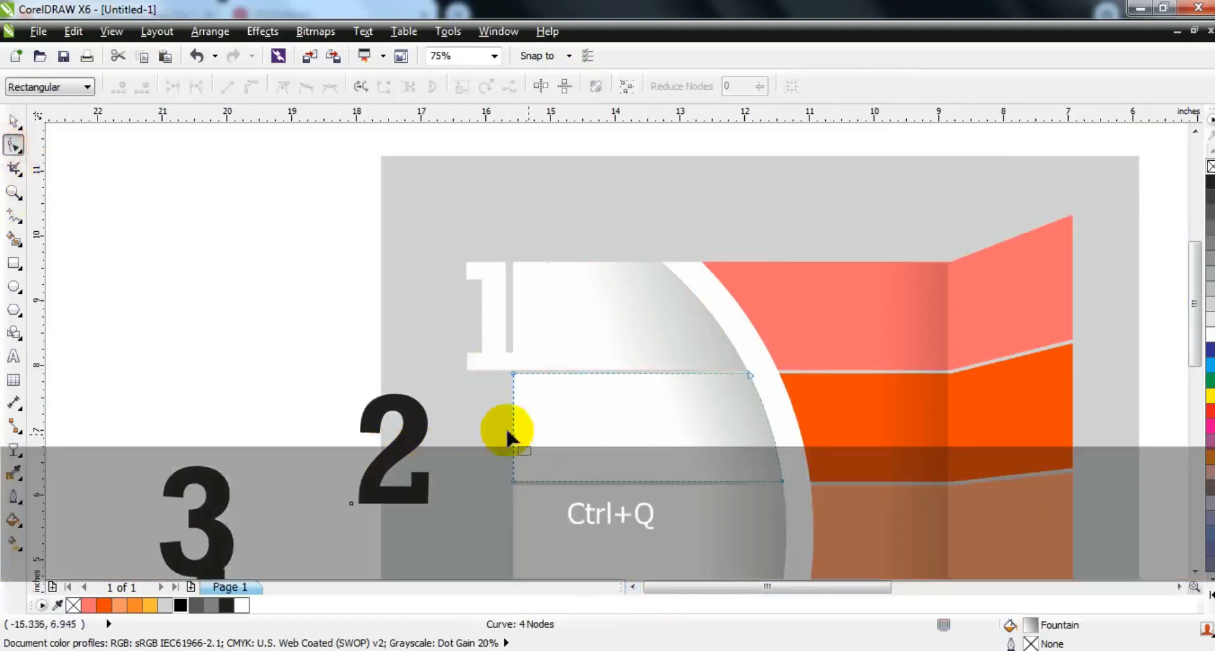
drag(546, 505, 574, 480)
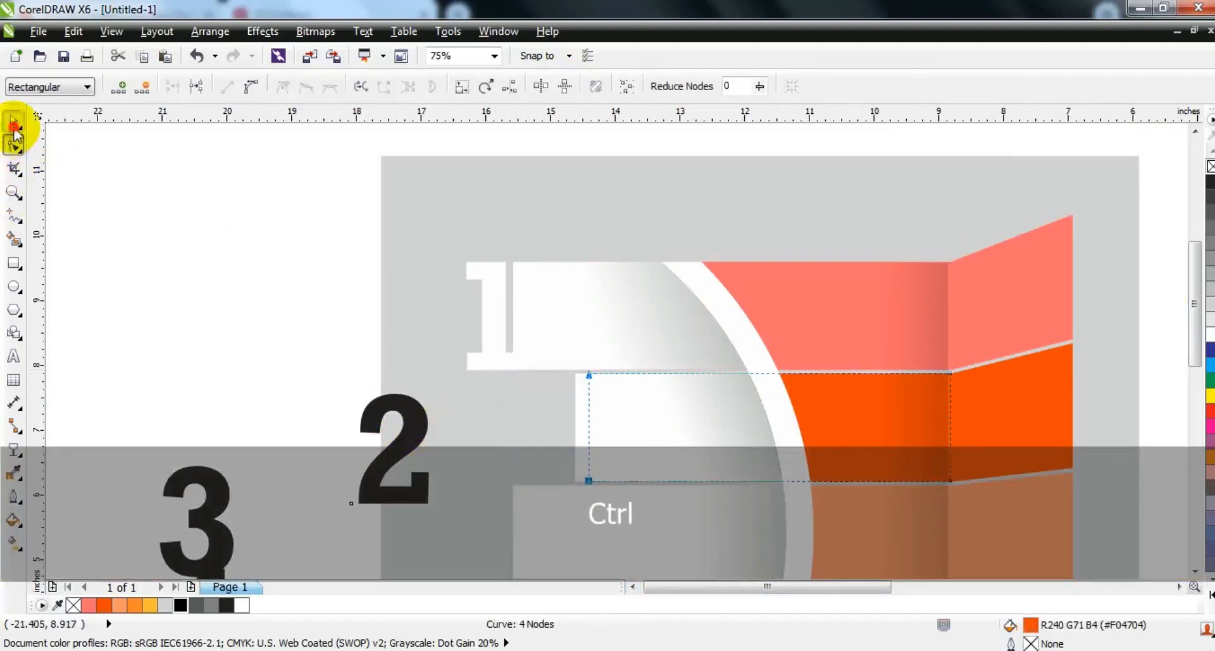
click(14, 121)
click(177, 298)
drag(366, 496, 520, 474)
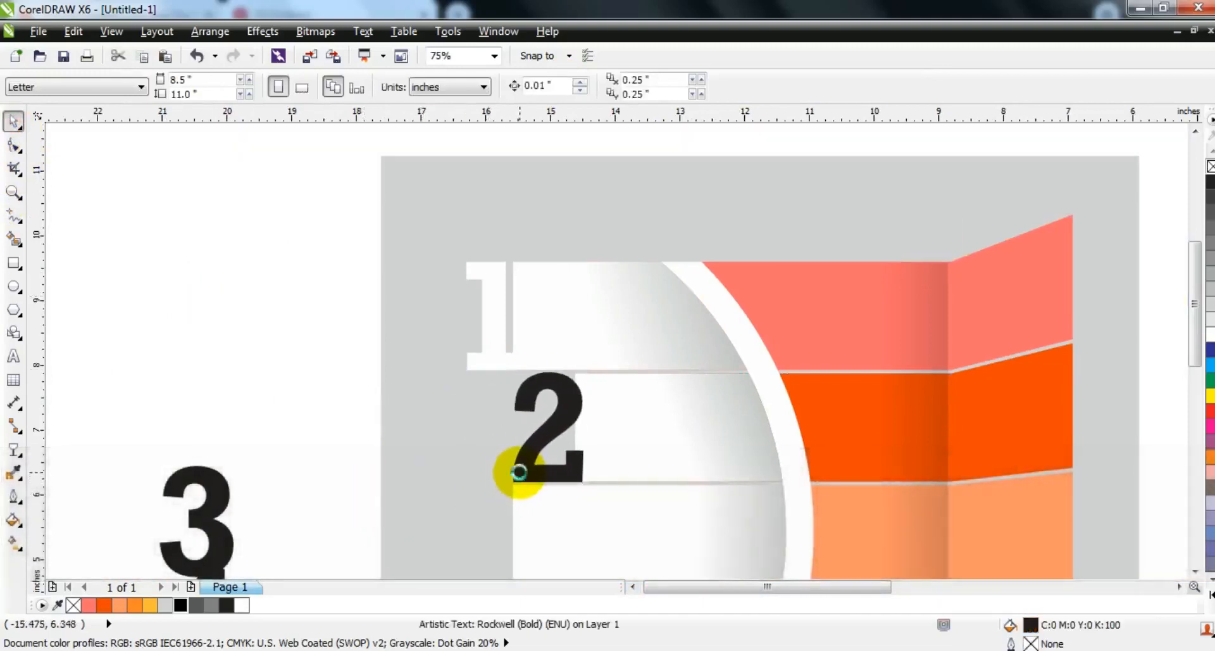
click(519, 472)
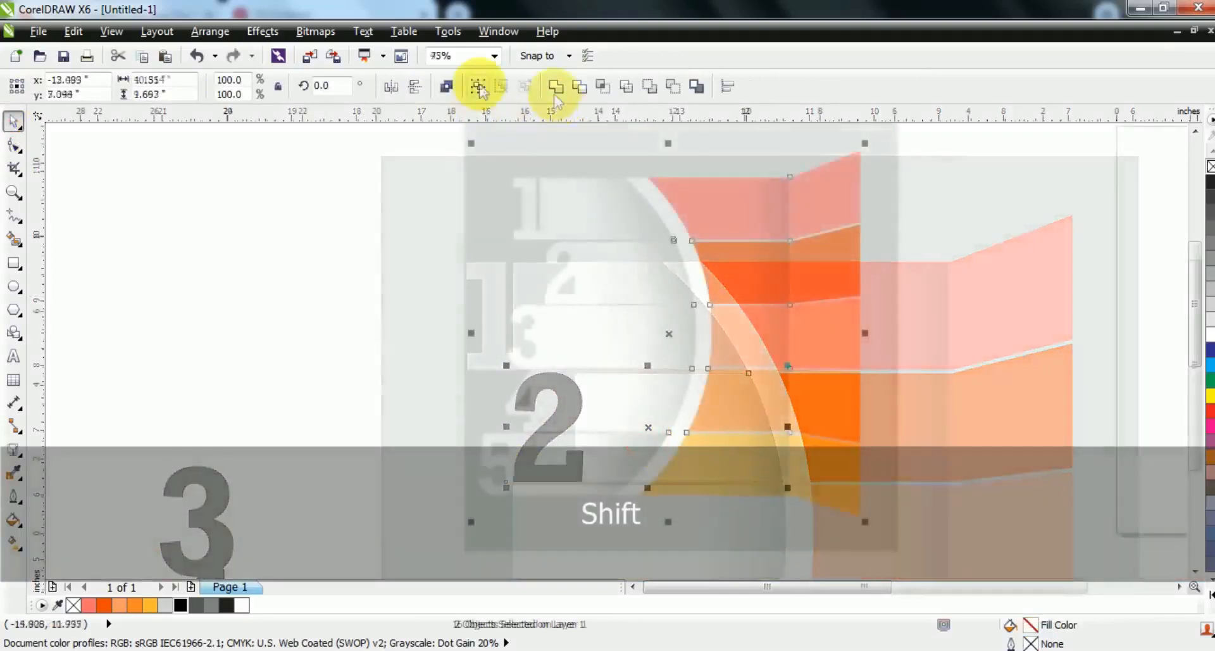
Step: Group the numbered infographic pieces and apply a drop shadow with an opacity of 41 and a feathering of 15
click(480, 85)
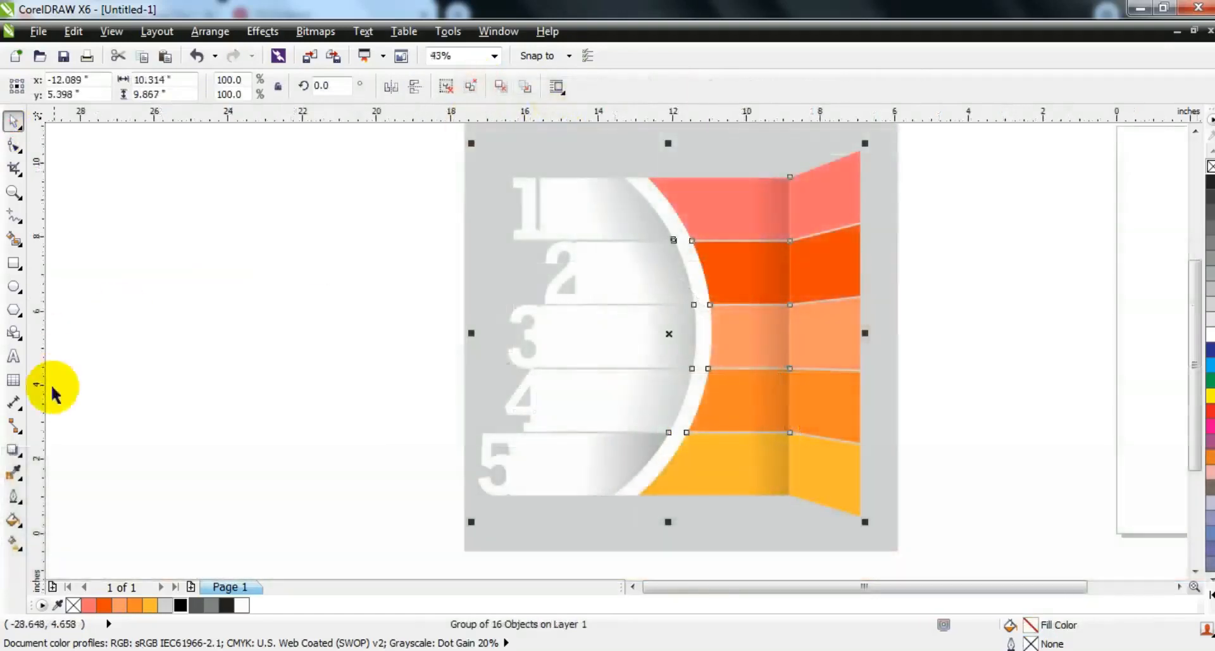
click(13, 449)
drag(579, 195, 674, 520)
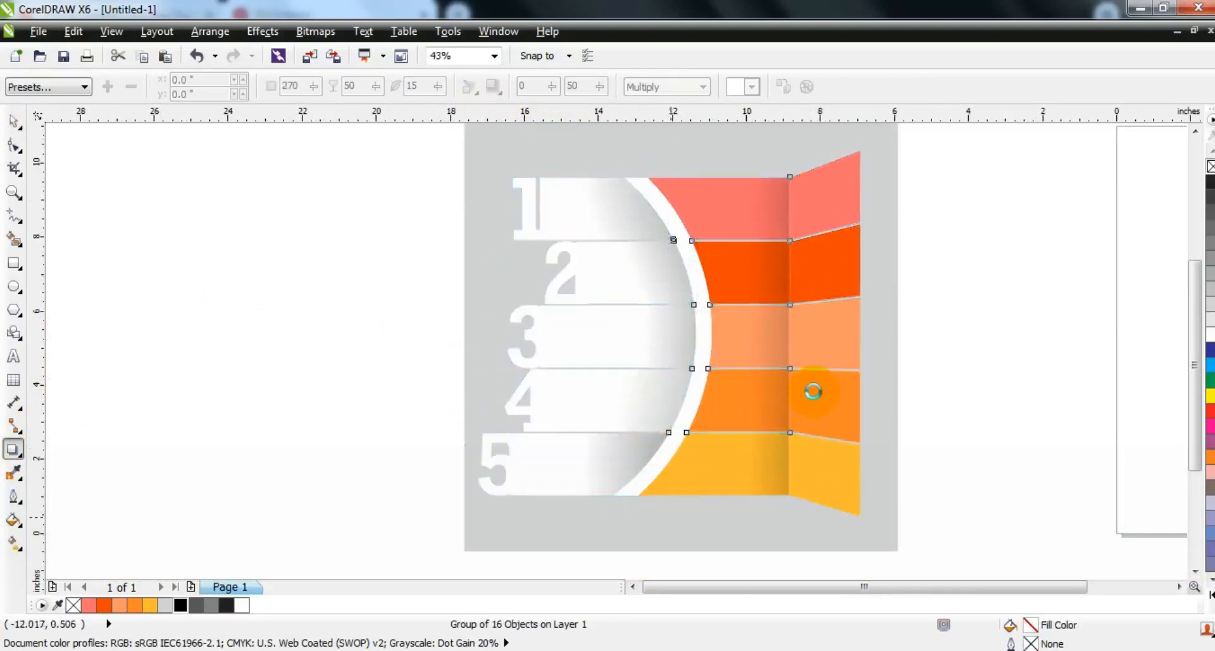
drag(670, 329, 669, 298)
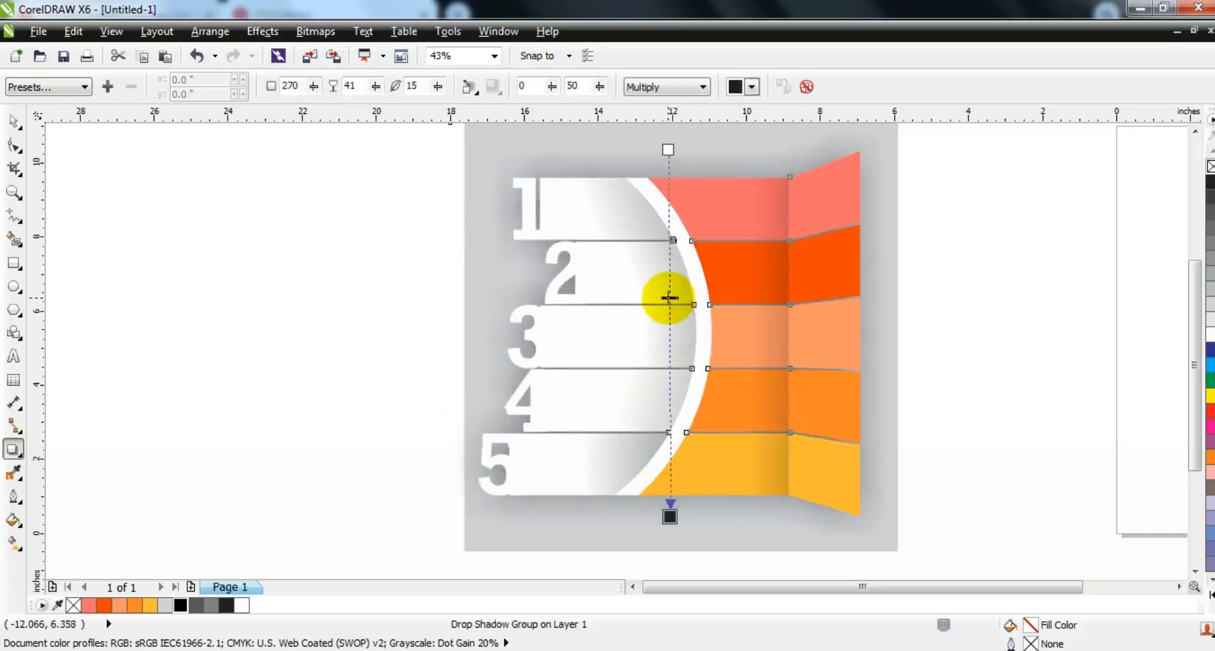
Step: Break the drop shadow group apart so the shadow is separate from the infographic
click(210, 31)
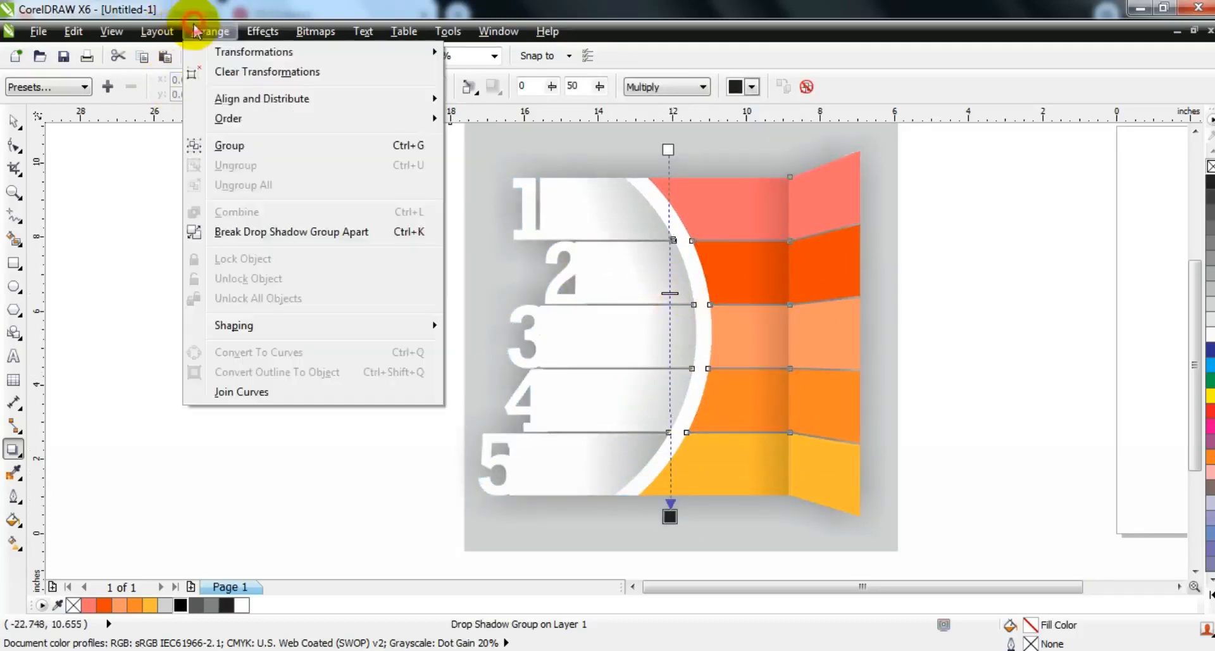
click(243, 231)
click(14, 121)
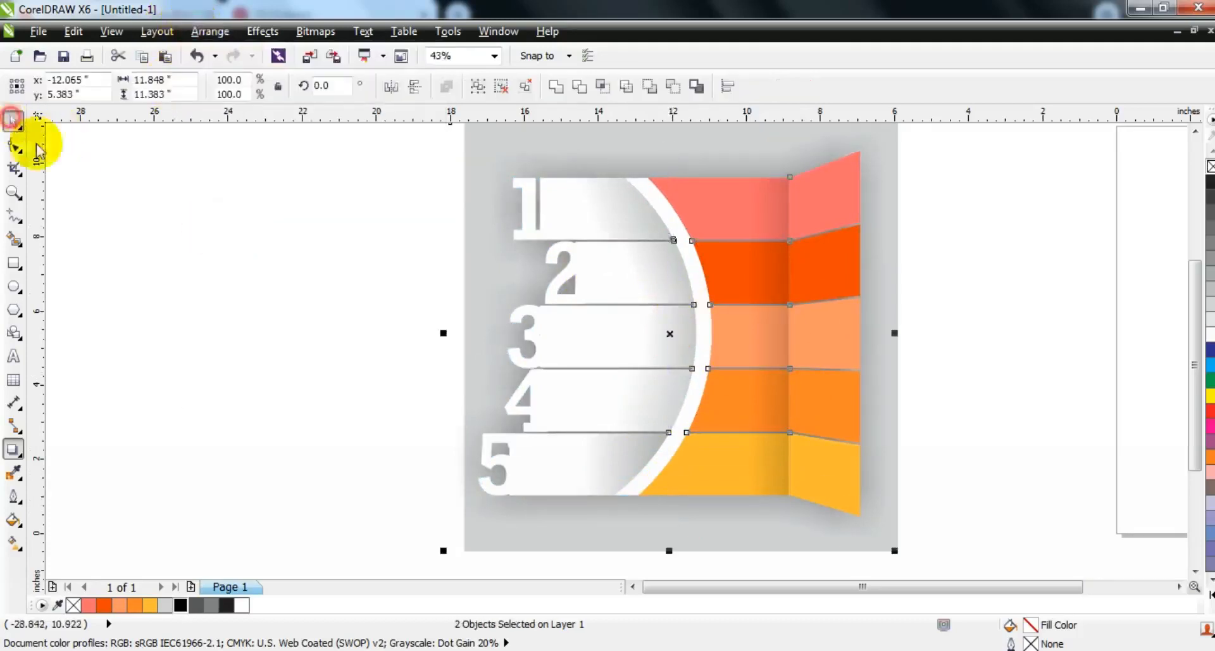
click(306, 348)
Step: Copy the OPTION heading and its placeholder text from the first white section onto sections 2, 3 and 4
key(F3)
key(Escape)
drag(751, 420, 445, 192)
key(shift+F2)
key(Escape)
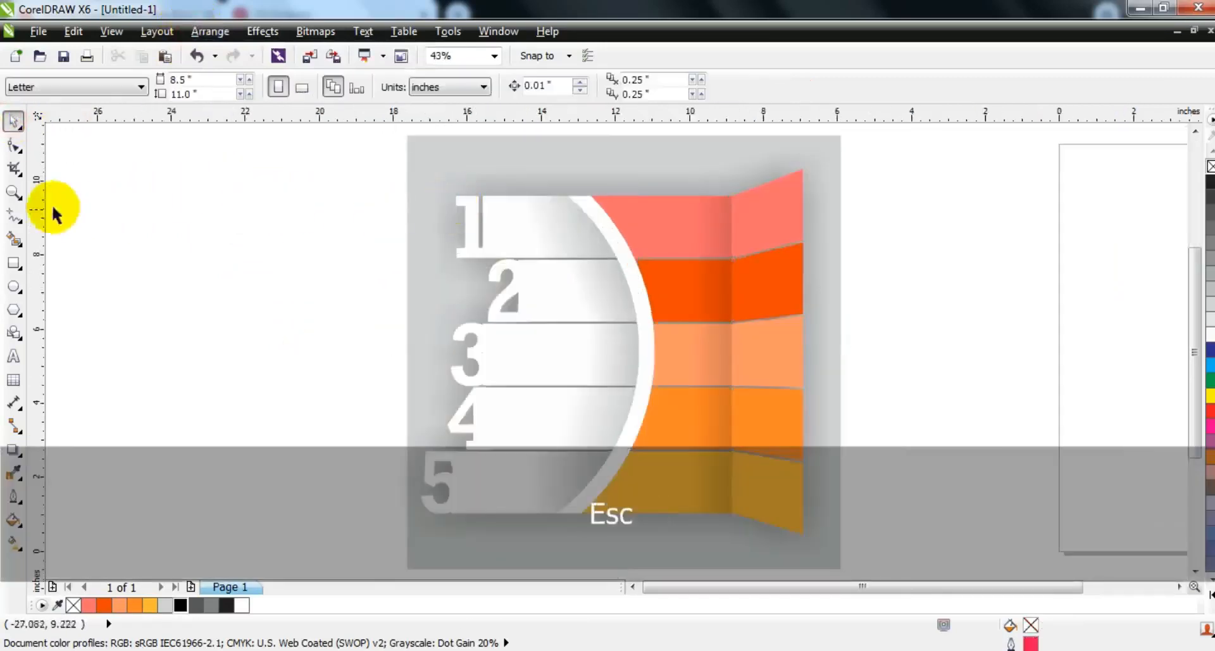
click(14, 191)
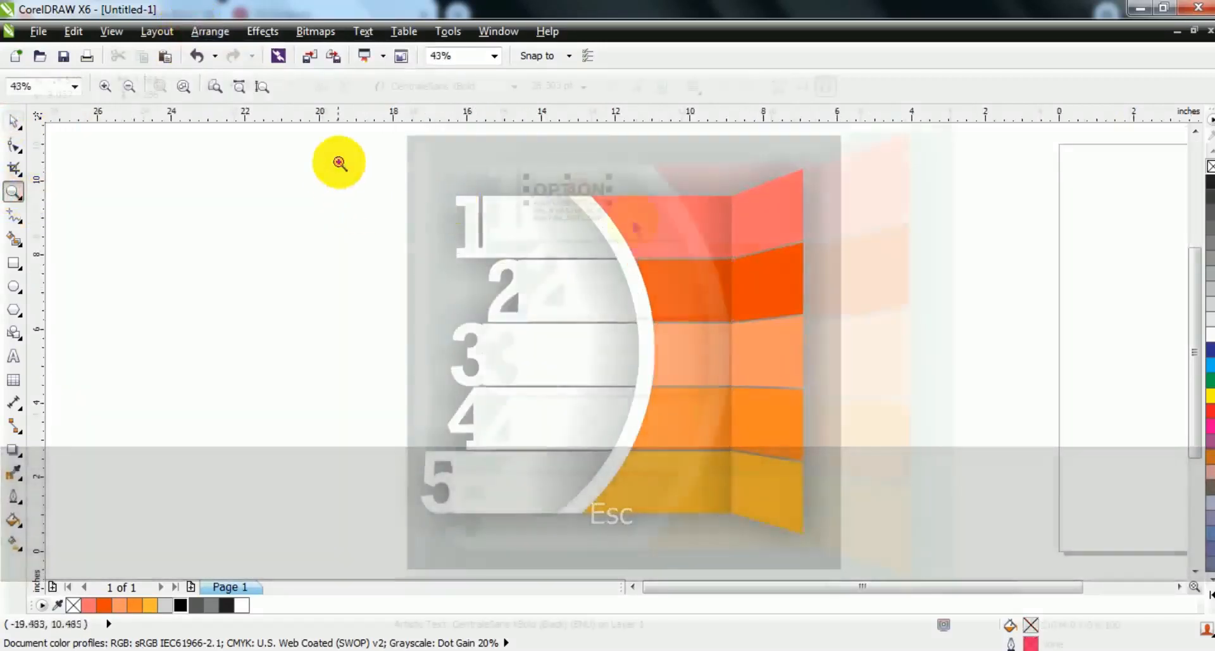
drag(339, 162, 860, 537)
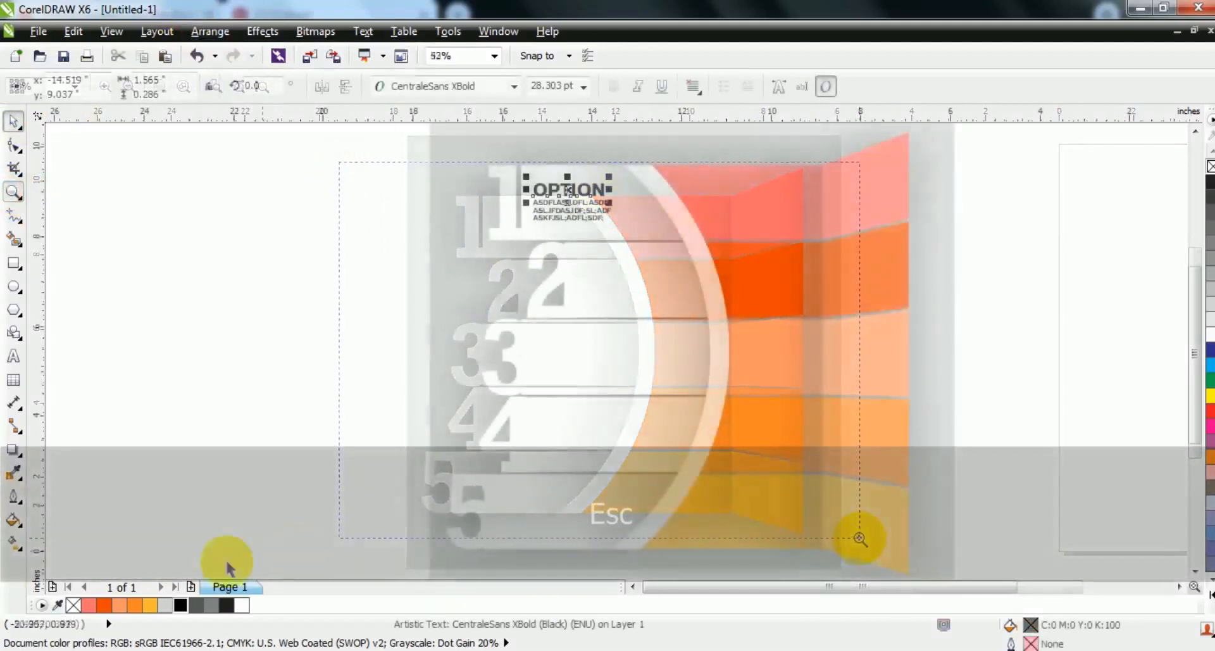
drag(282, 162, 627, 249)
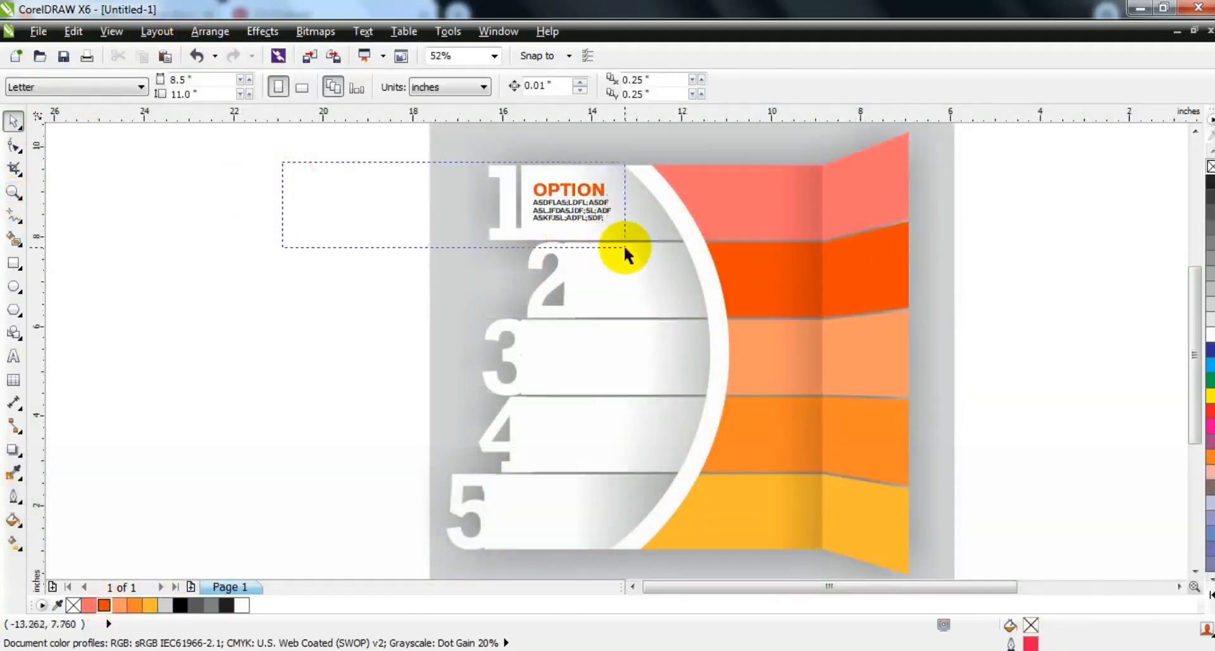
drag(573, 210, 597, 420)
right_click(624, 281)
right_click(576, 360)
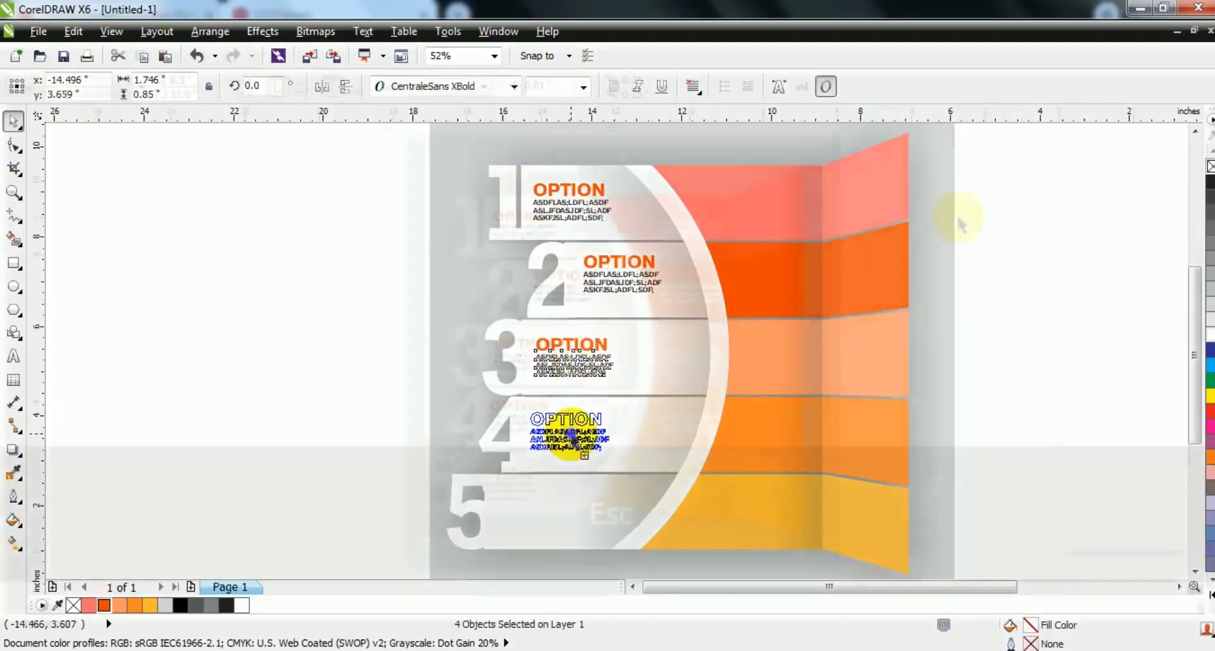